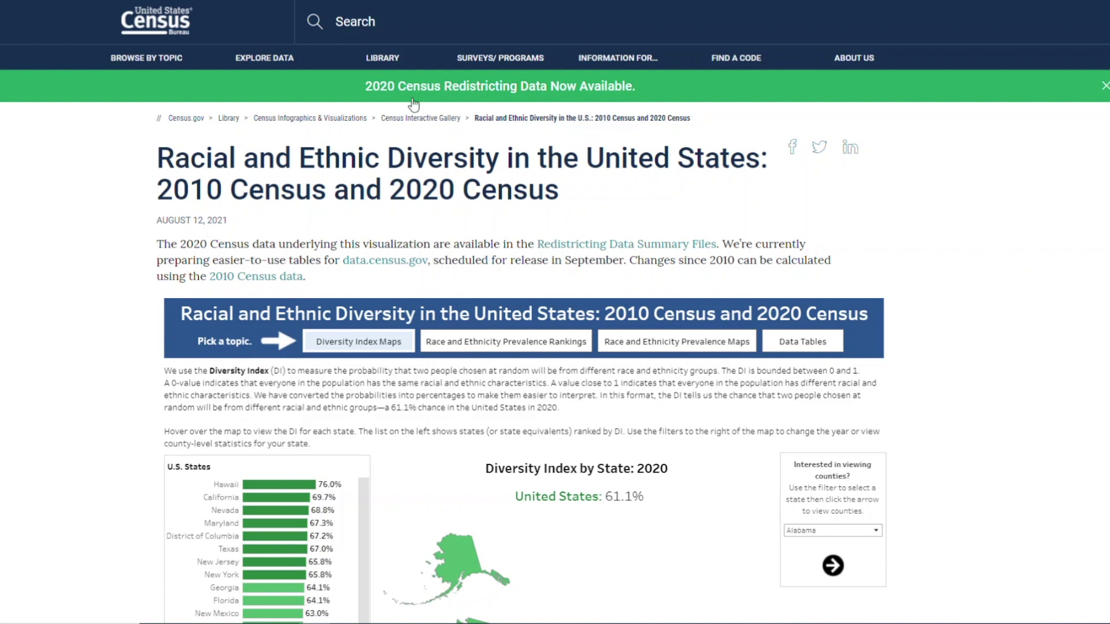
Step: Show the 2020 Diversity Index by State map and ranking dashboard in full screen
mouse_move(390, 64)
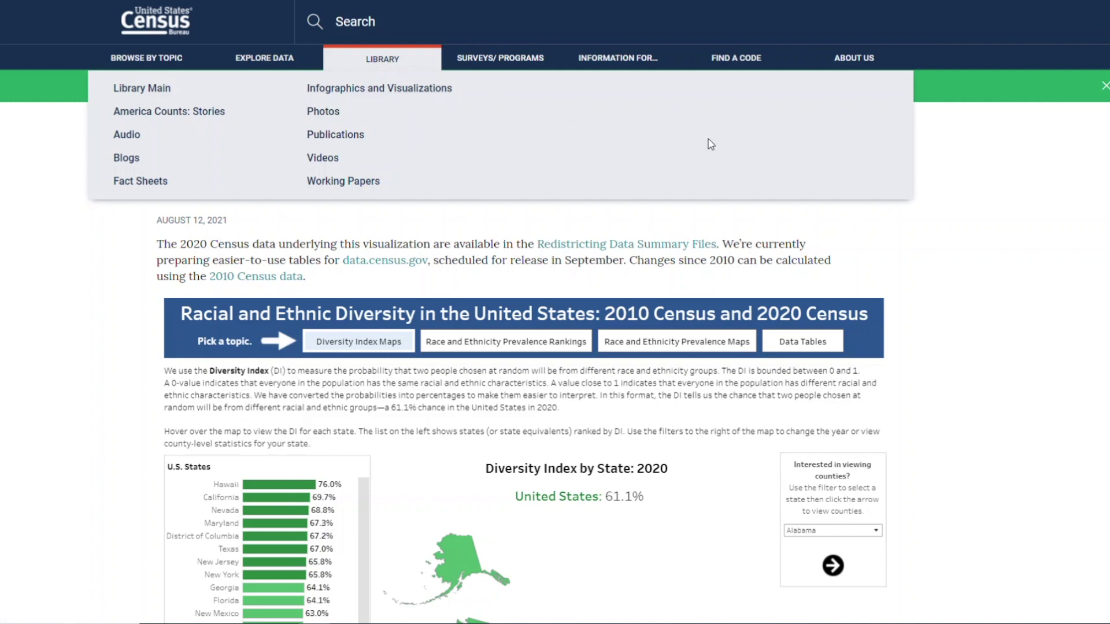
scroll(953, 293, "down", 1)
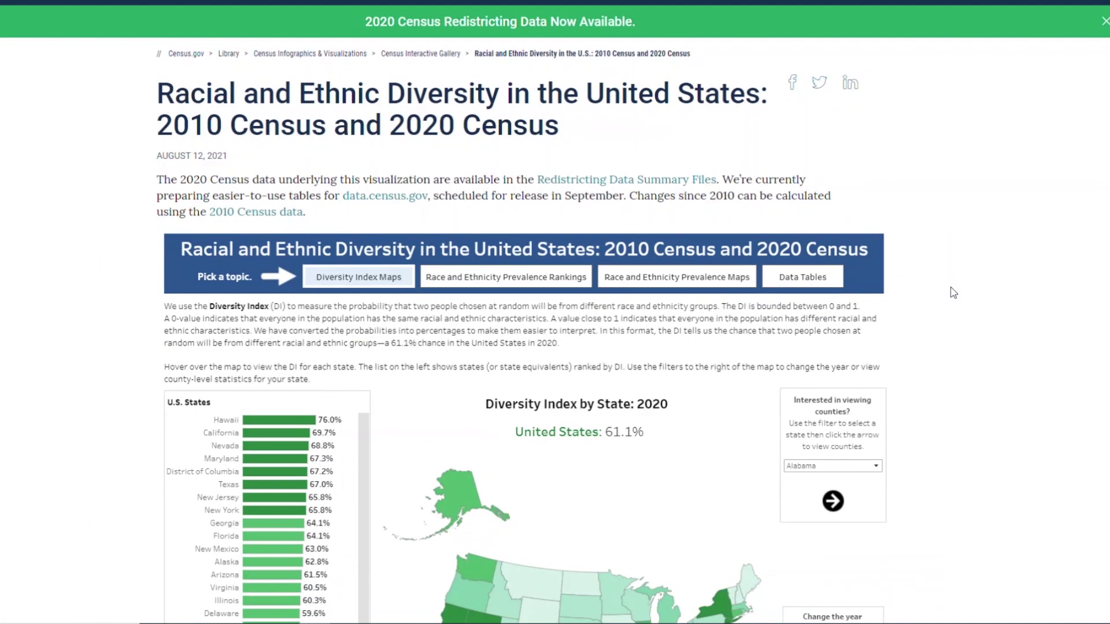
scroll(953, 293, "down", 8)
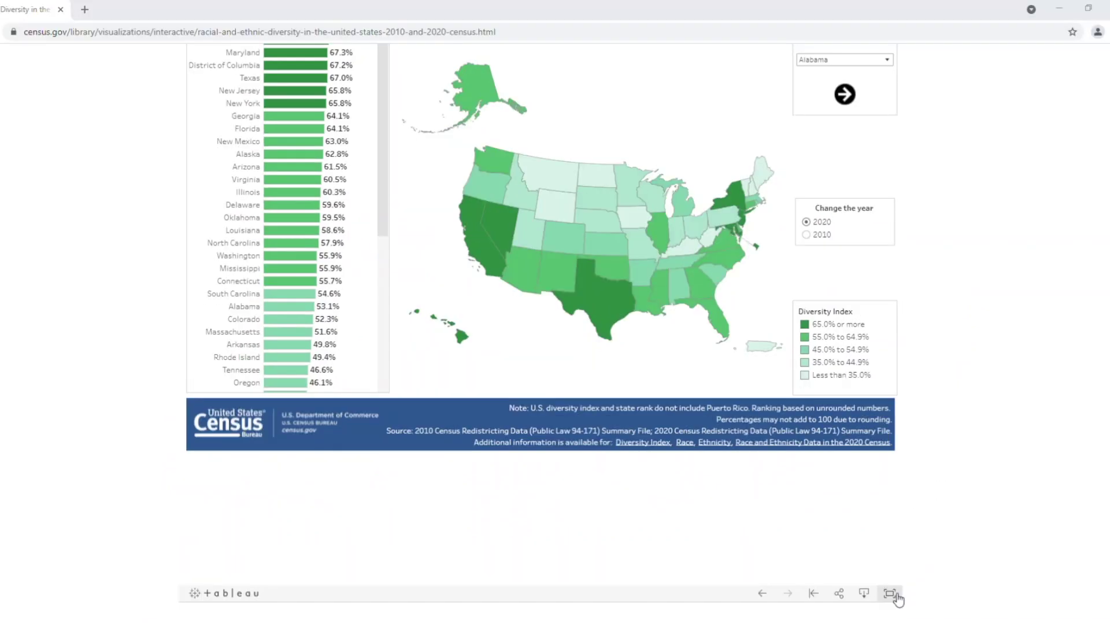
left_click(896, 596)
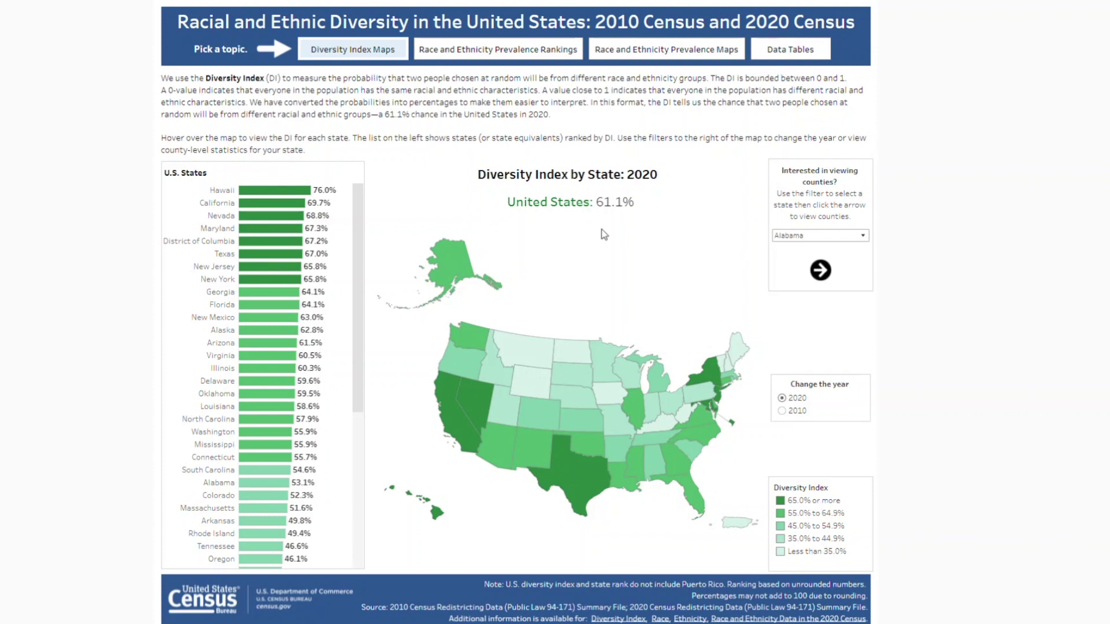
mouse_move(619, 214)
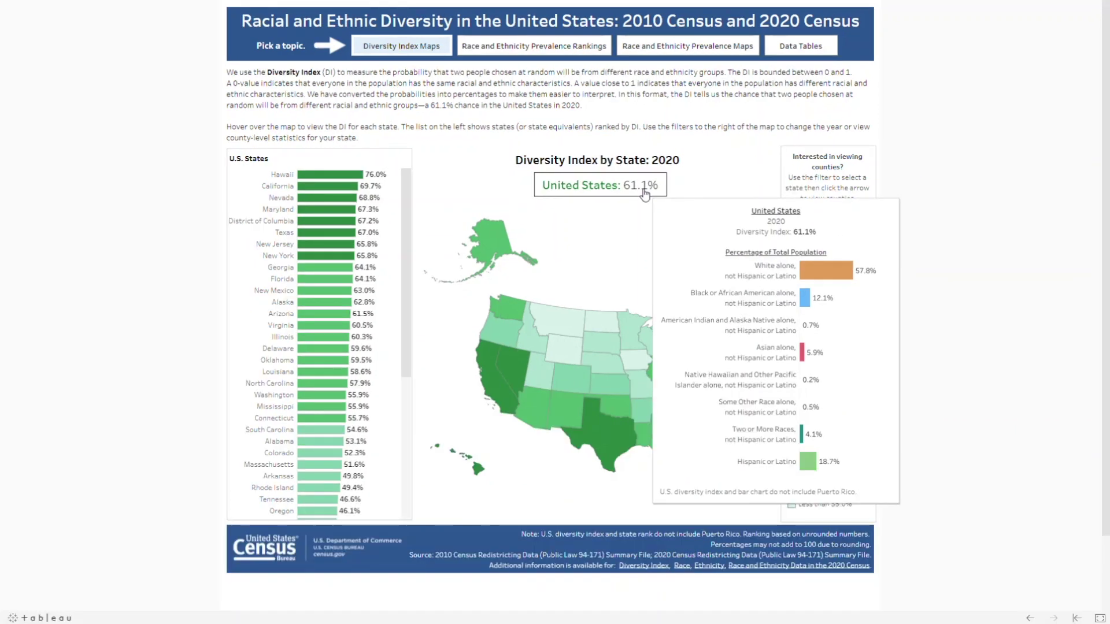
mouse_move(704, 442)
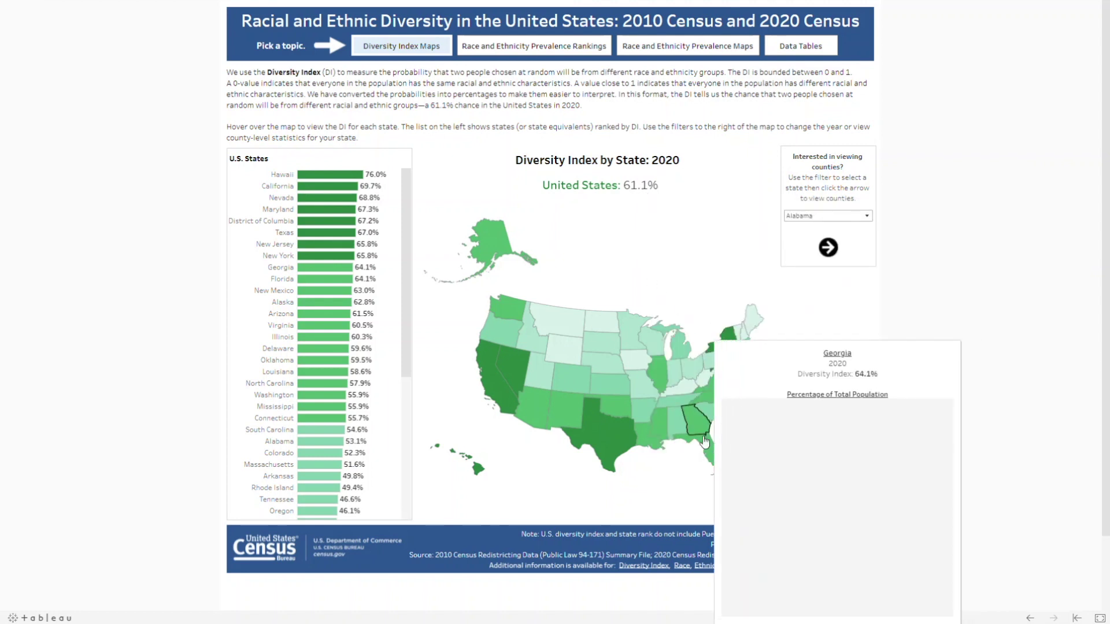
mouse_move(638, 570)
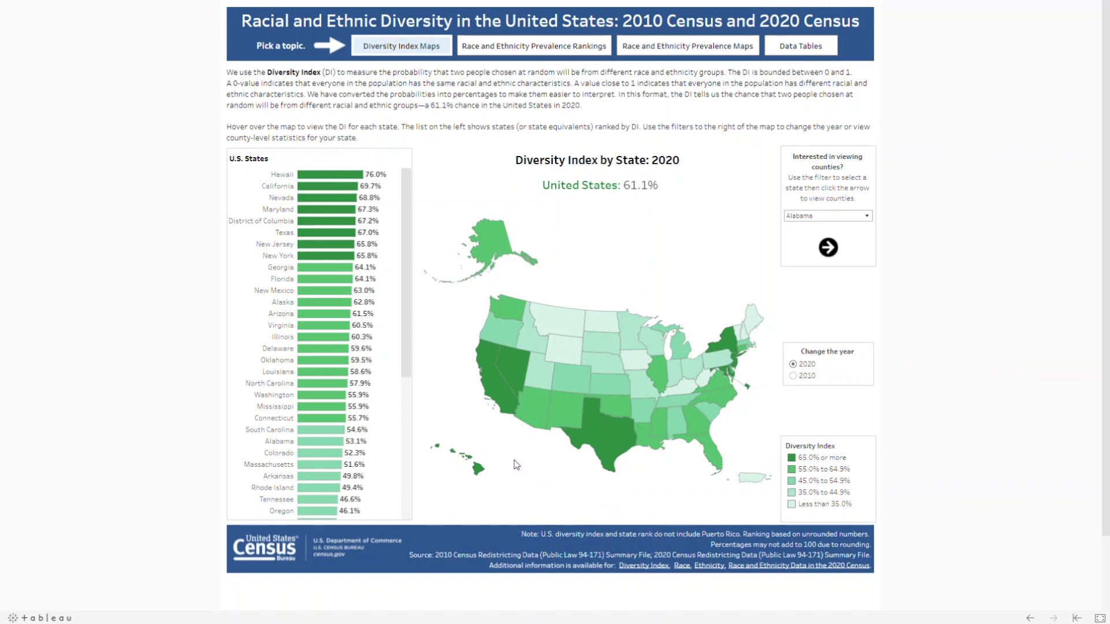
mouse_move(511, 379)
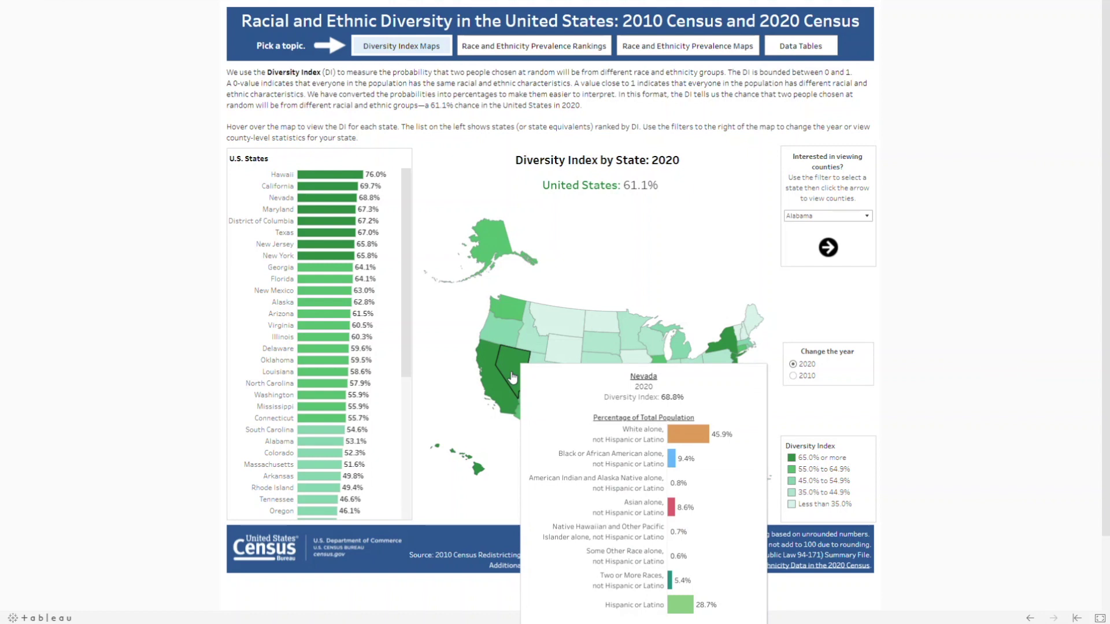
left_click(511, 379)
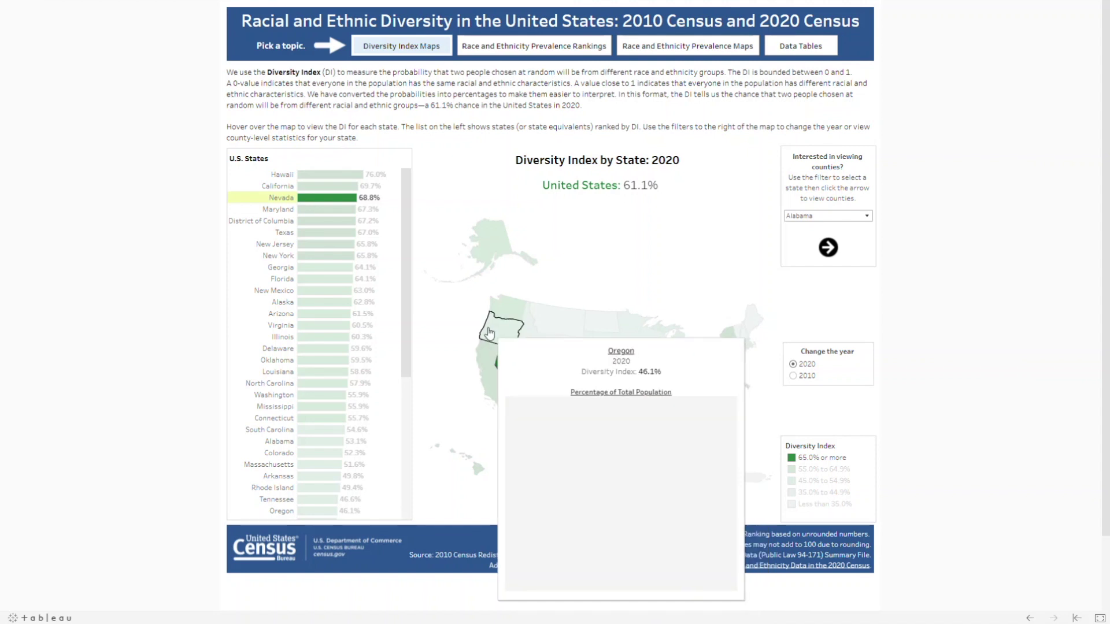
mouse_move(349, 203)
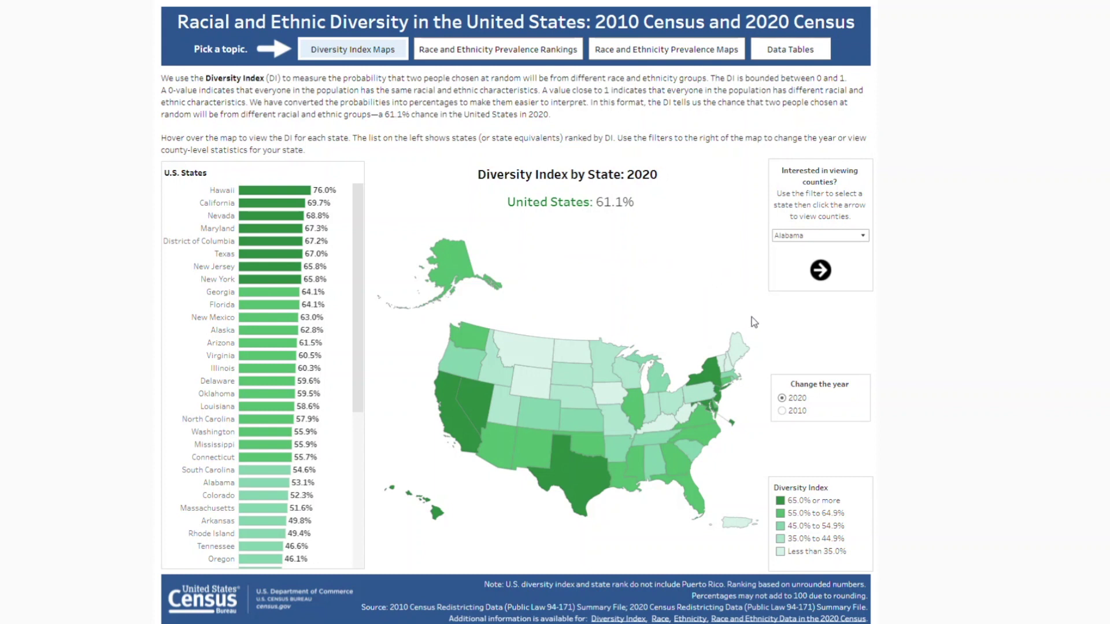
Step: Toggle the map year to 2010 and back to 2020, then load Nevada's county view
left_click(782, 411)
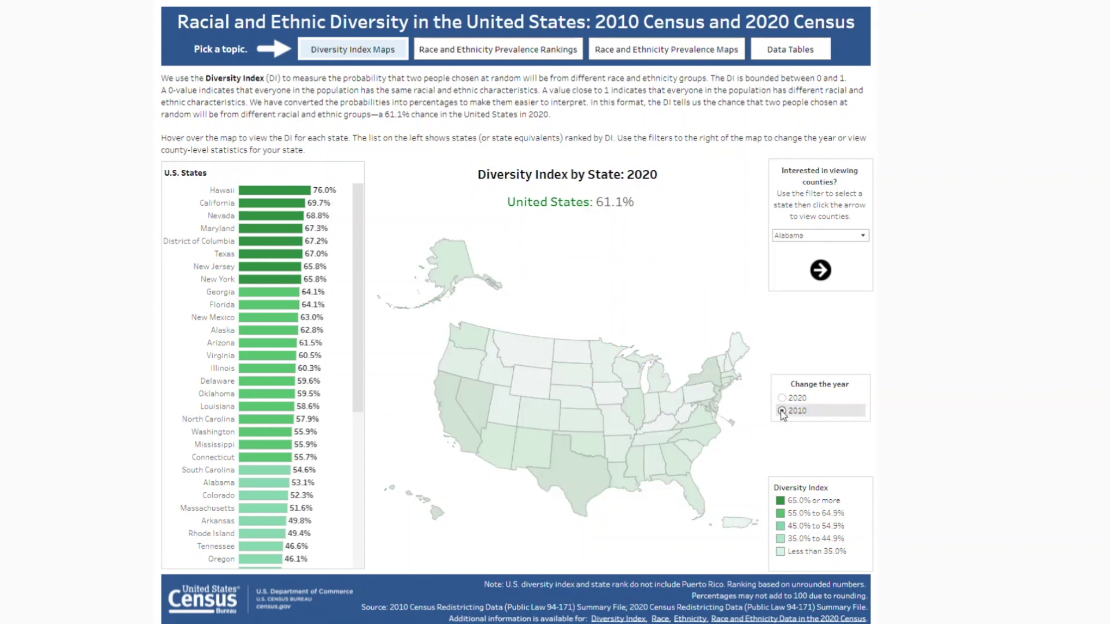
left_click(781, 398)
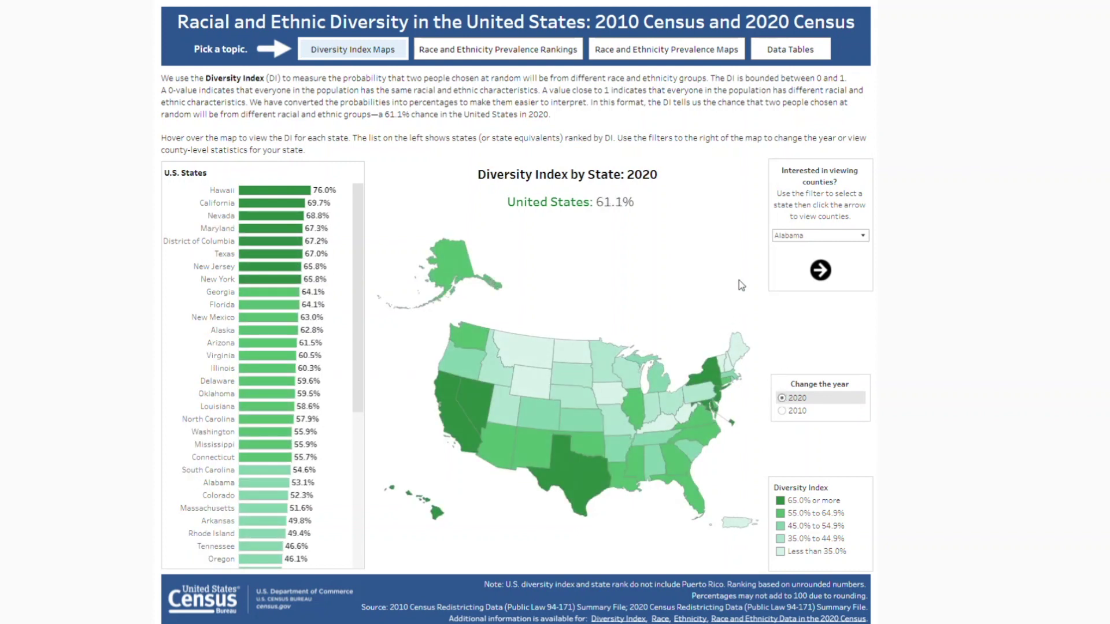
left_click(805, 236)
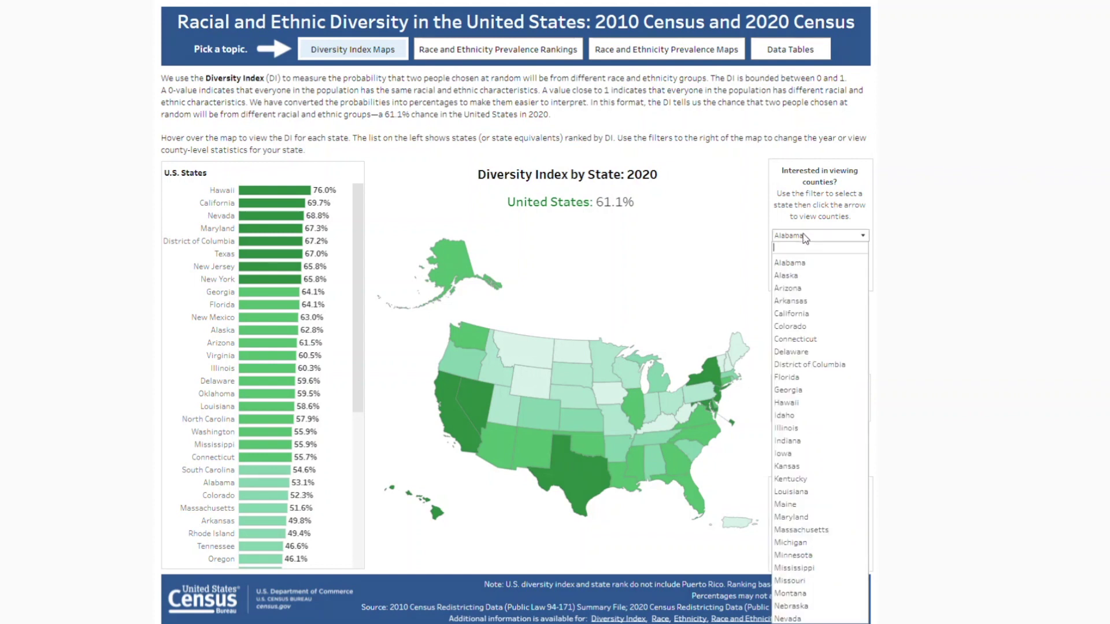
left_click(790, 618)
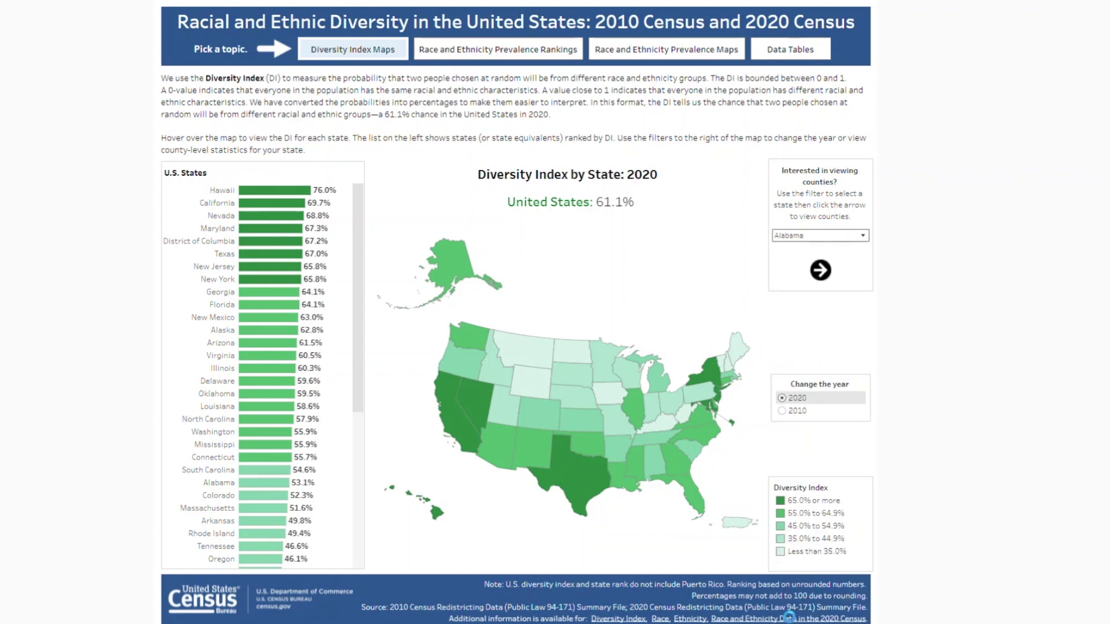
left_click(819, 277)
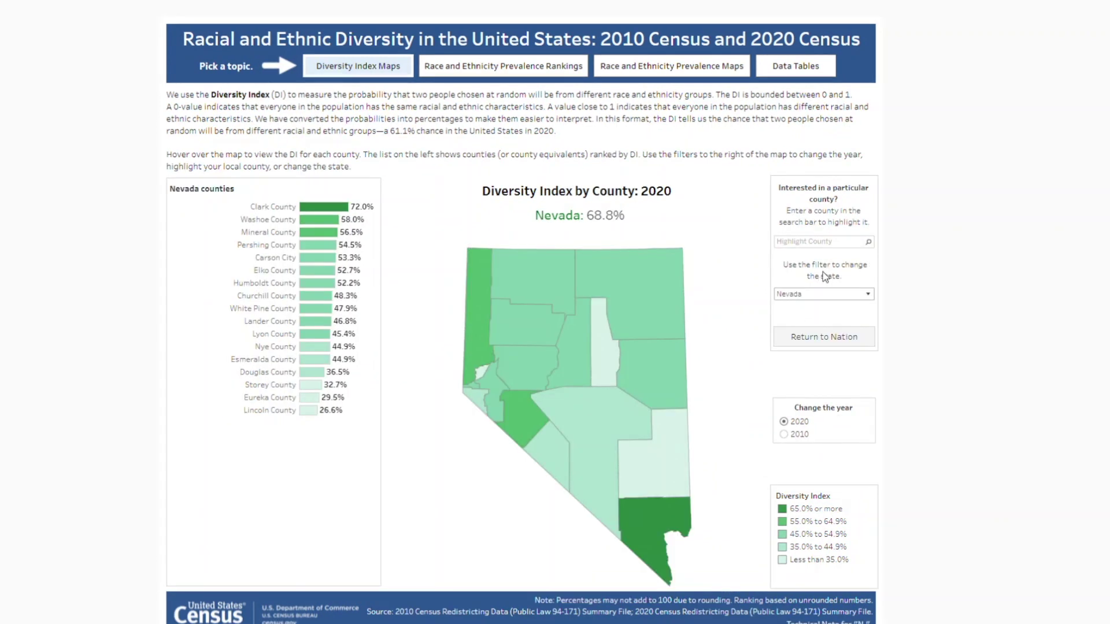
Step: Highlight Clark County on Nevada's county map and chart
left_click(334, 208)
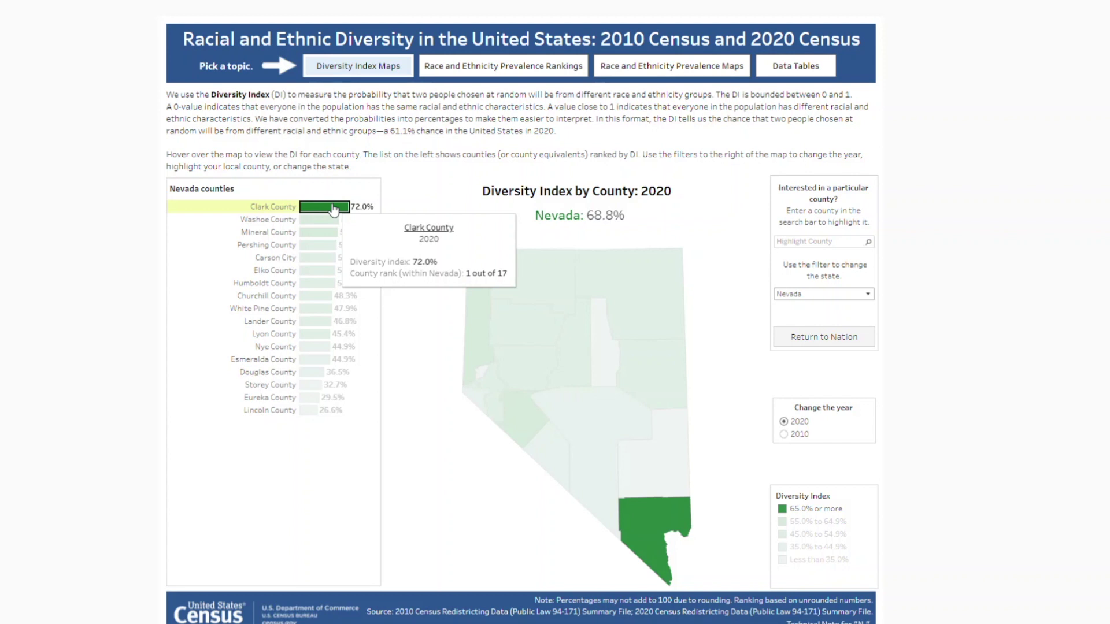
left_click(795, 241)
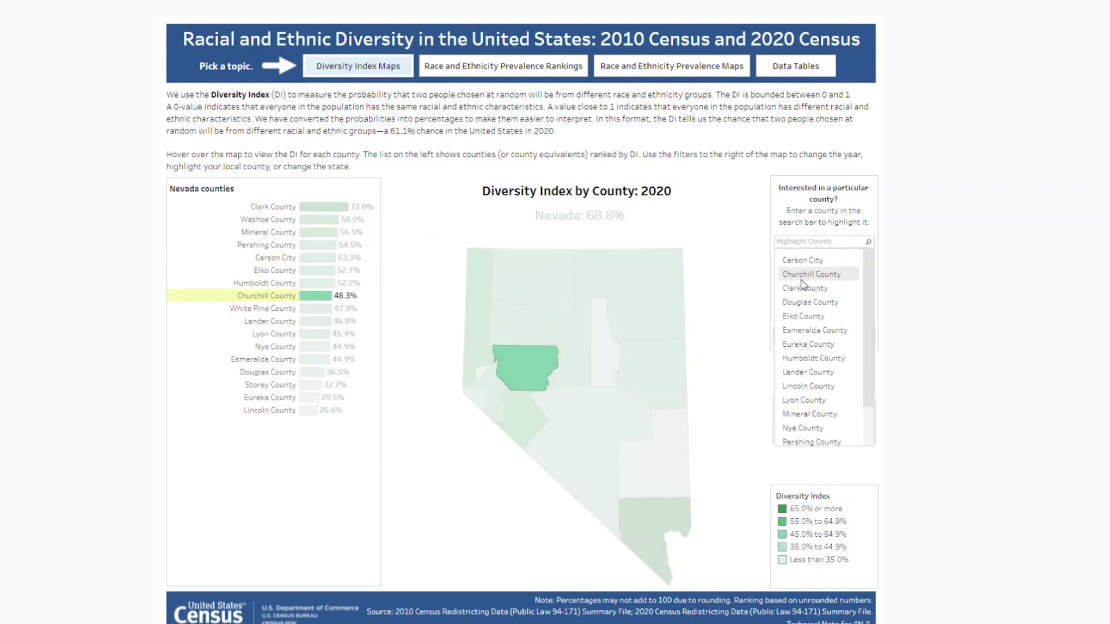
left_click(766, 329)
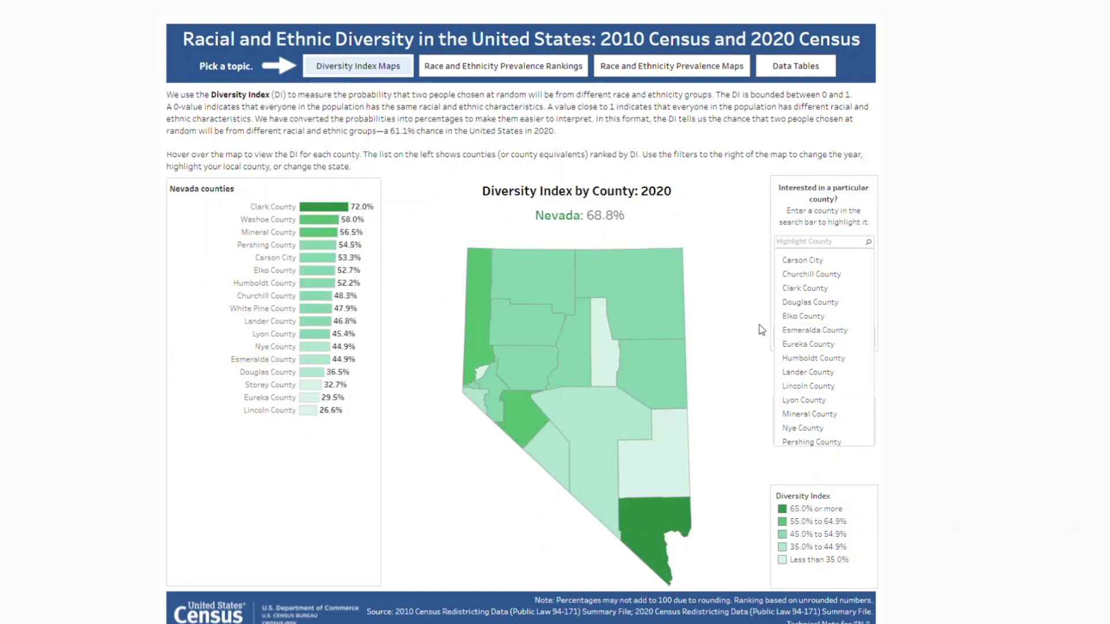
Step: Switch the county view to Hawaii, then return to the national state map
left_click(797, 295)
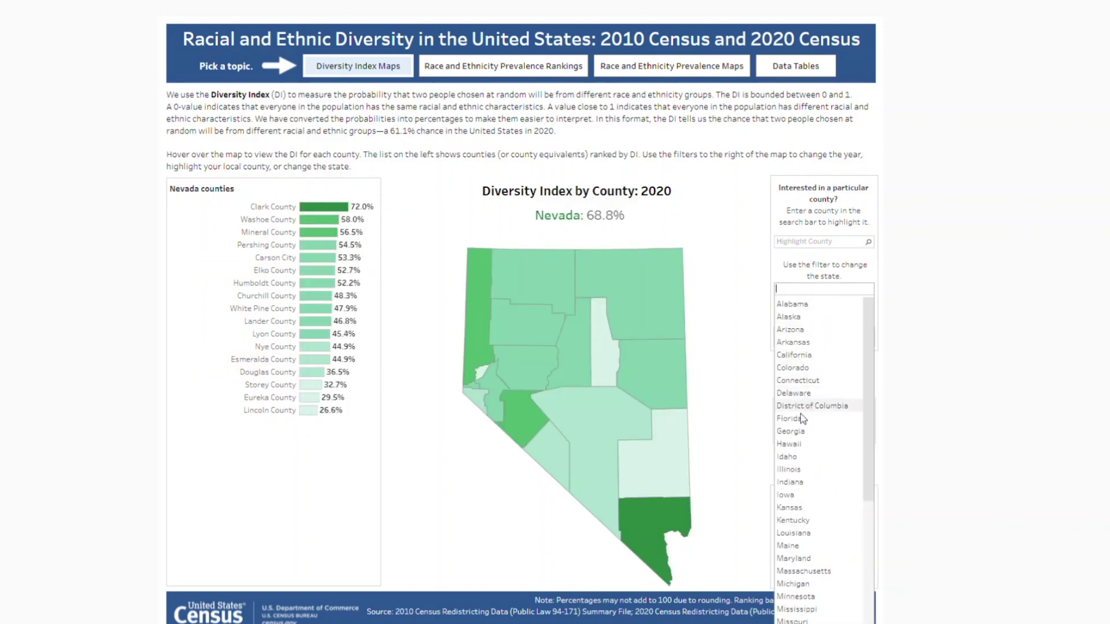
left_click(793, 446)
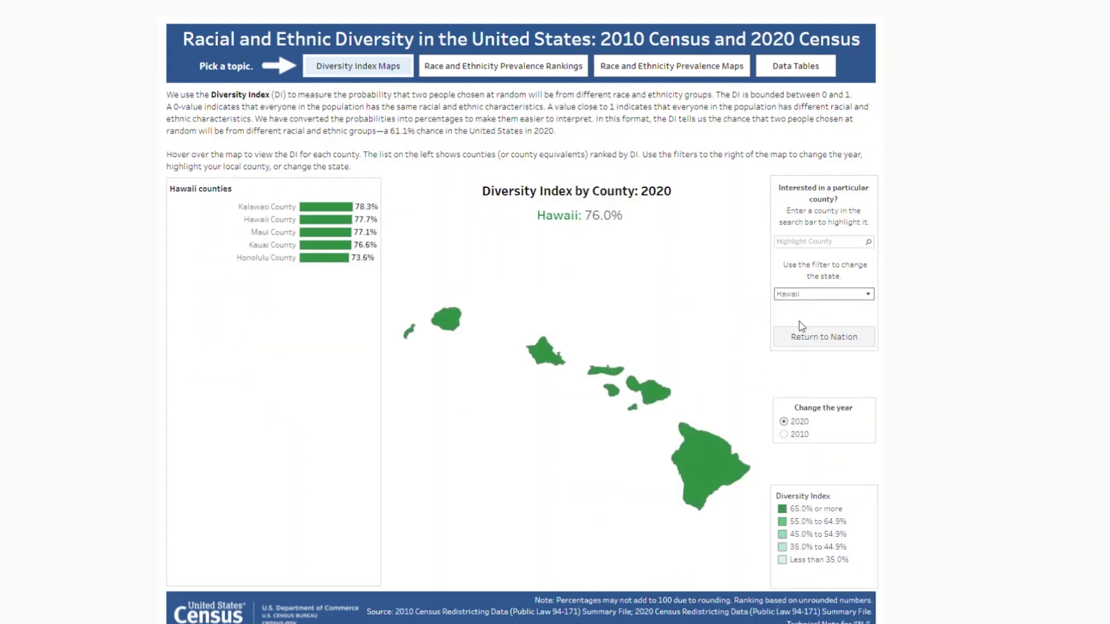
left_click(817, 337)
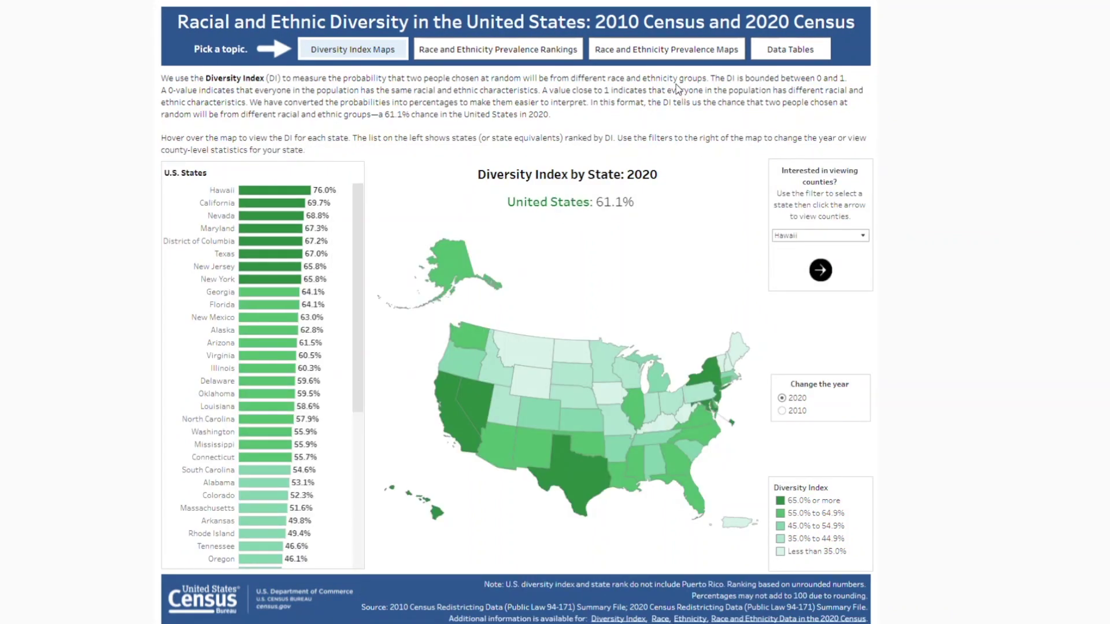
left_click(551, 57)
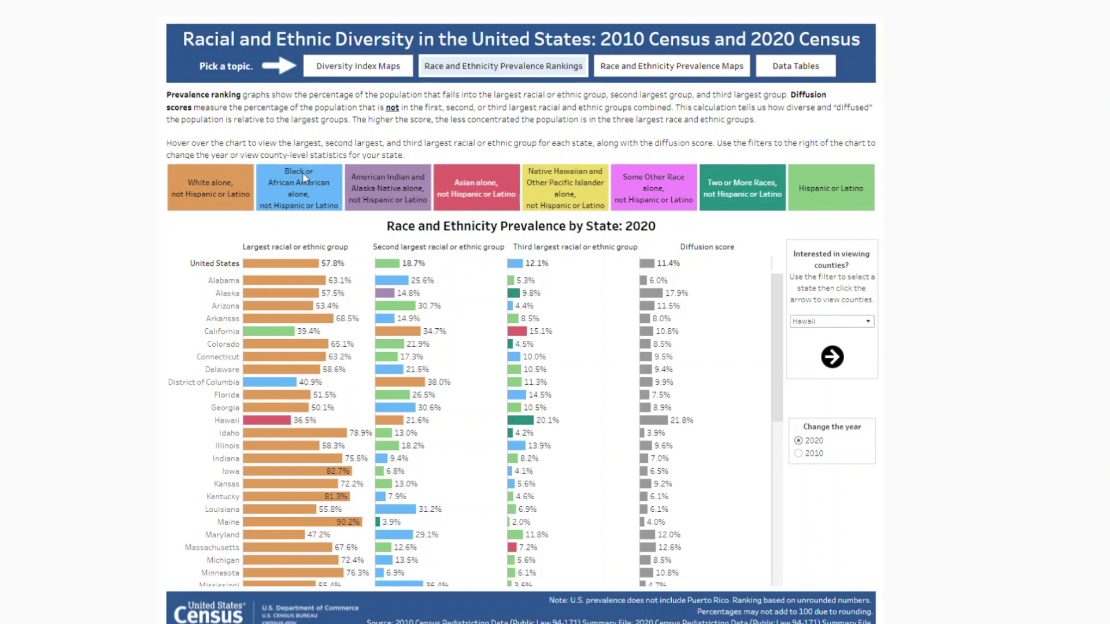
mouse_move(281, 266)
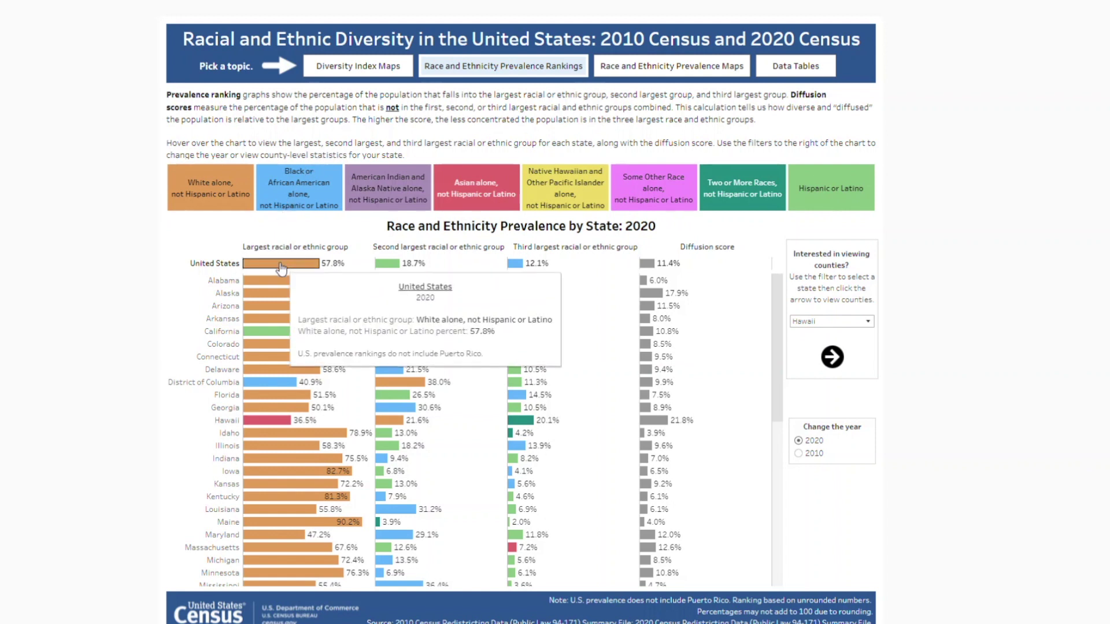
mouse_move(389, 266)
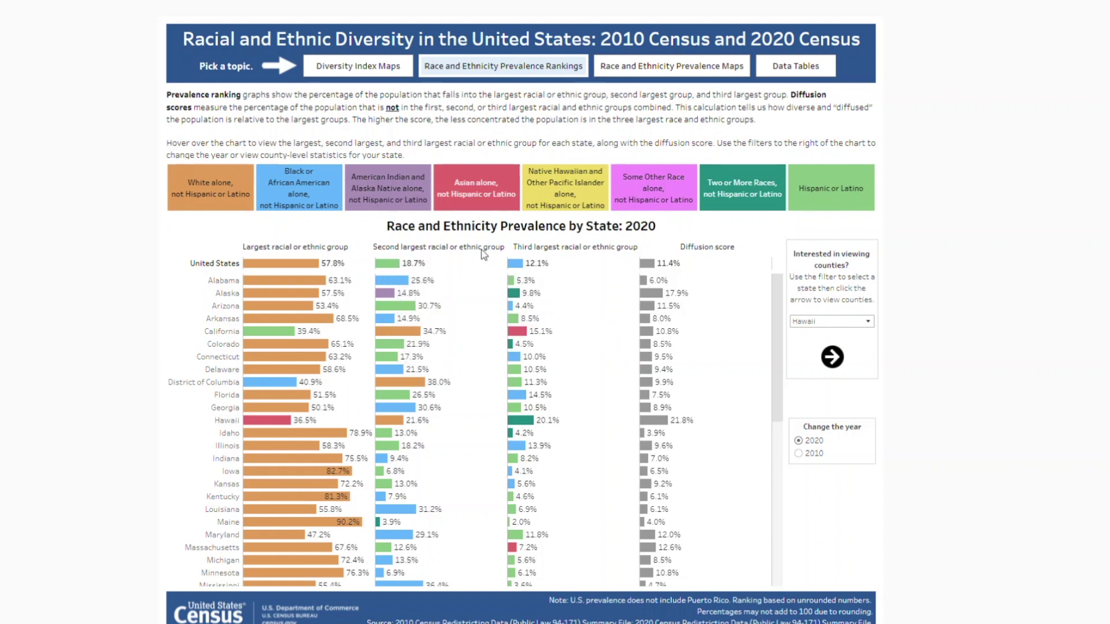
mouse_move(516, 266)
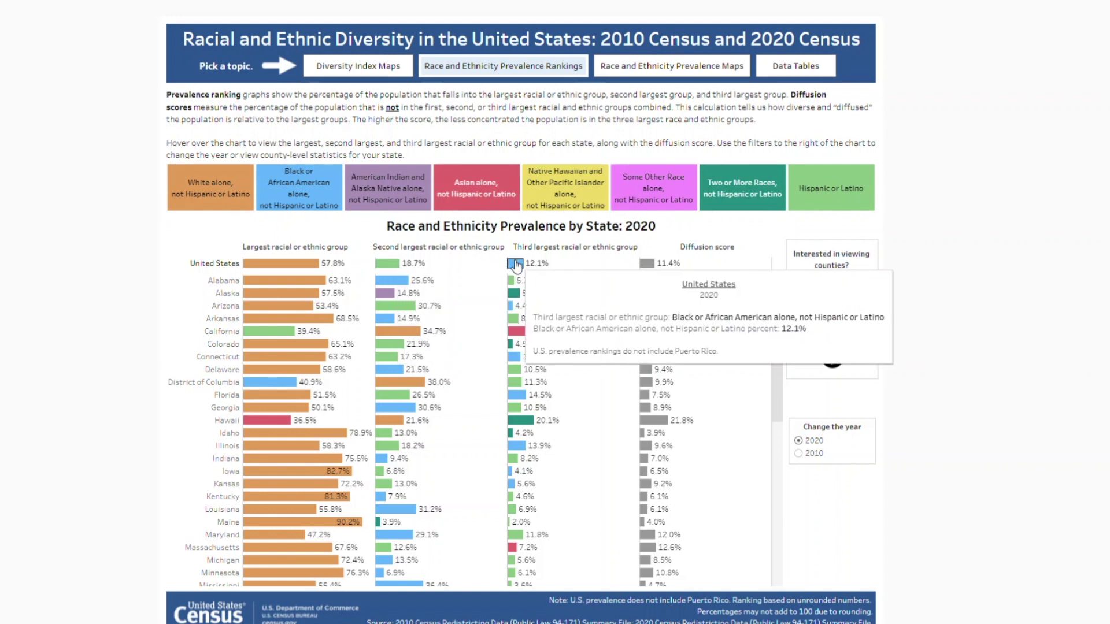
mouse_move(648, 269)
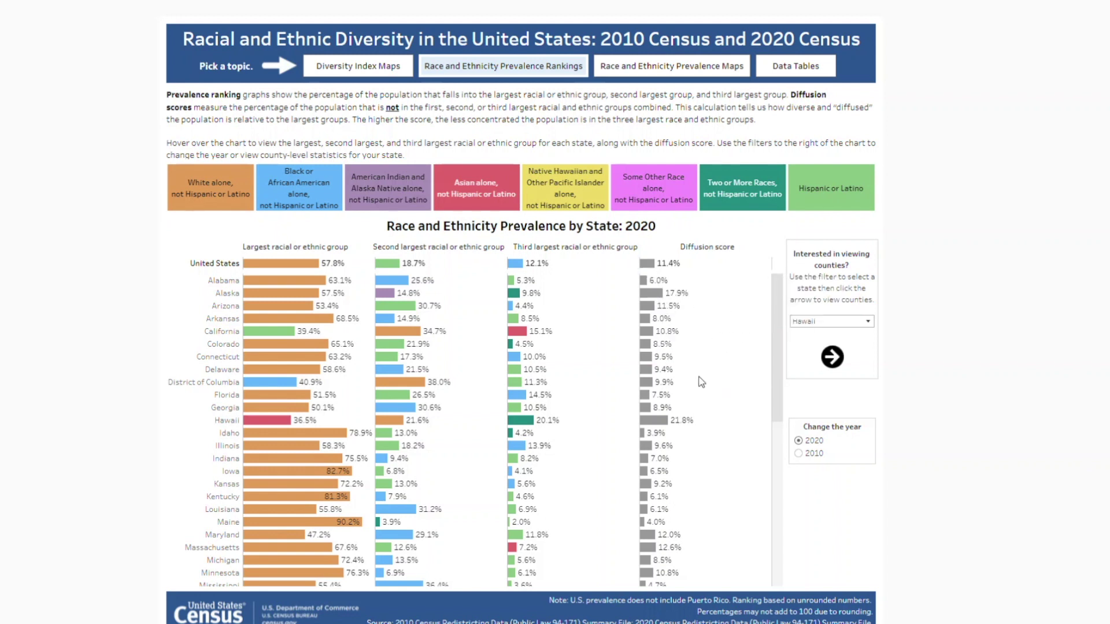
Step: Toggle the state rankings to 2010 and back to 2020, then load Texas's county rankings
left_click(799, 453)
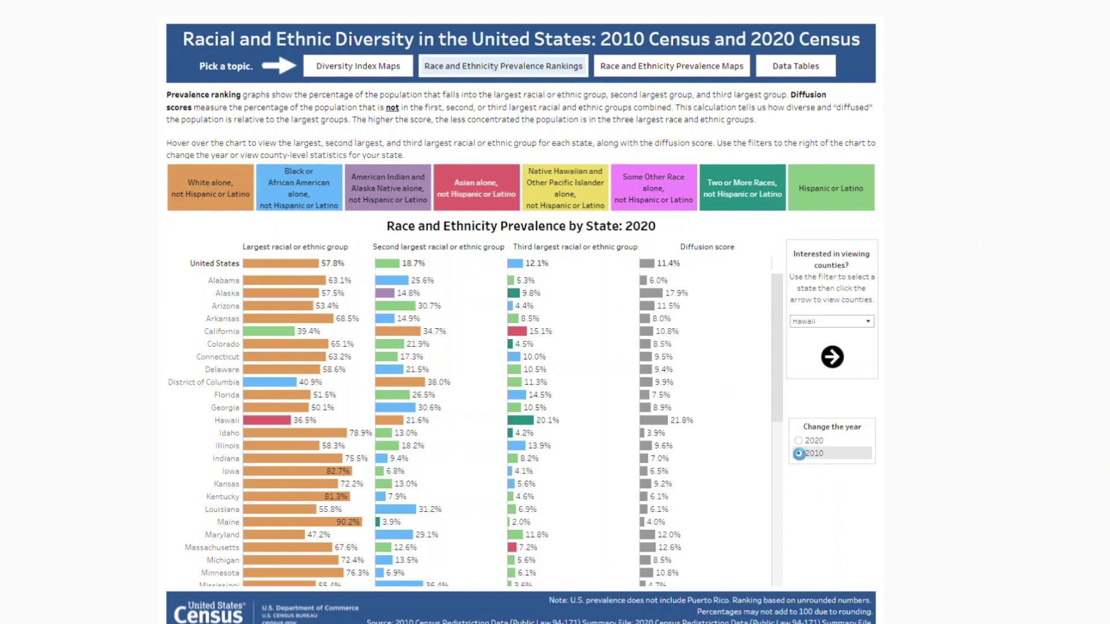
left_click(798, 441)
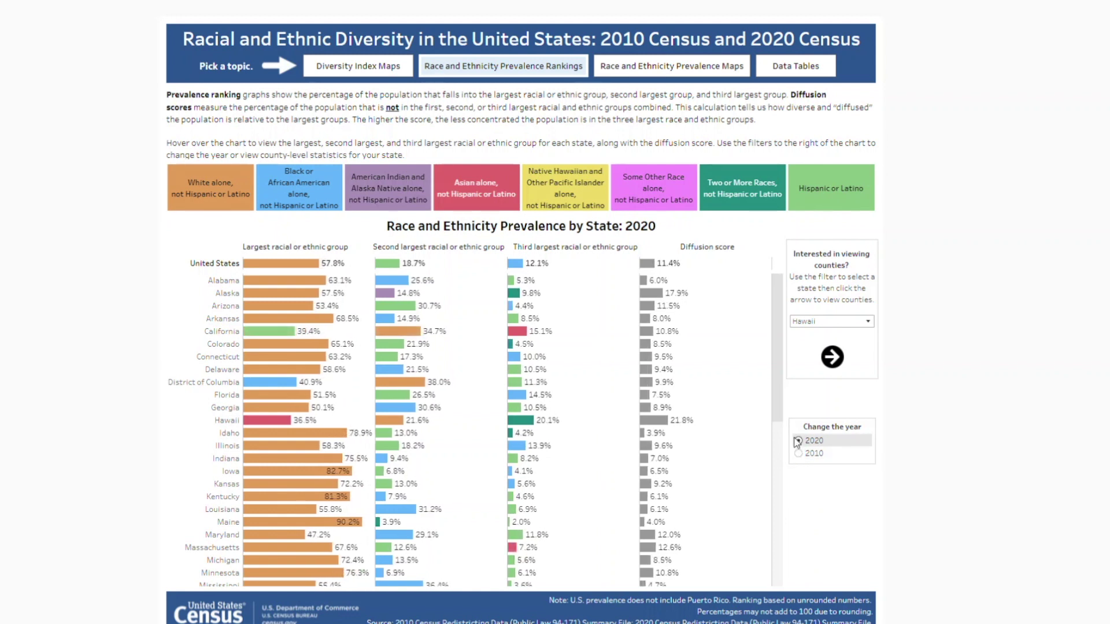
left_click(809, 321)
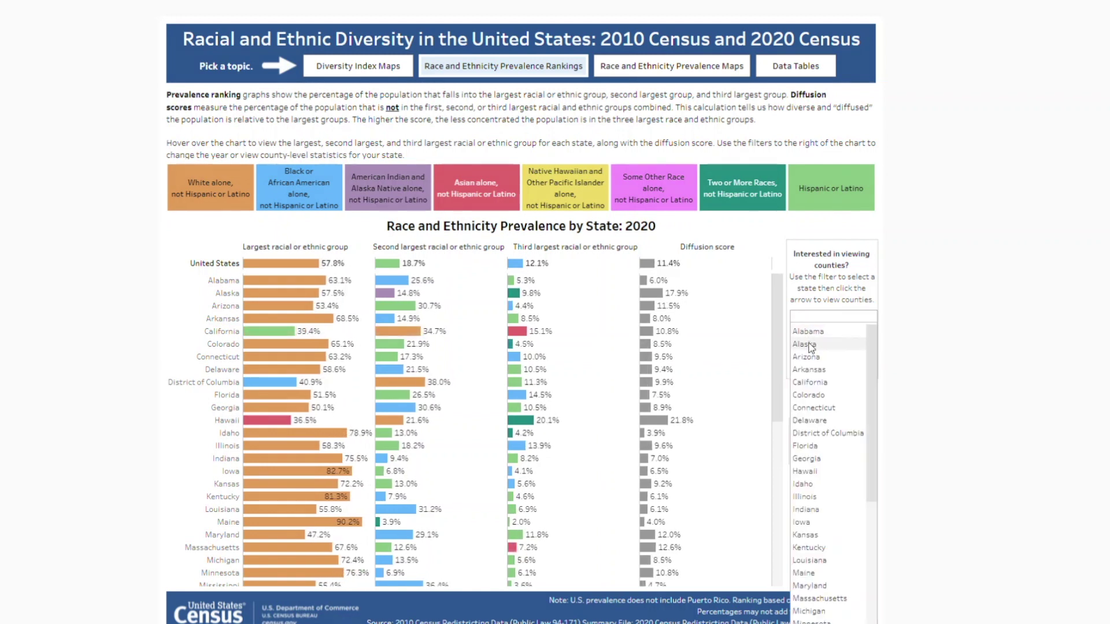
scroll(812, 428, "down", 10)
left_click(809, 439)
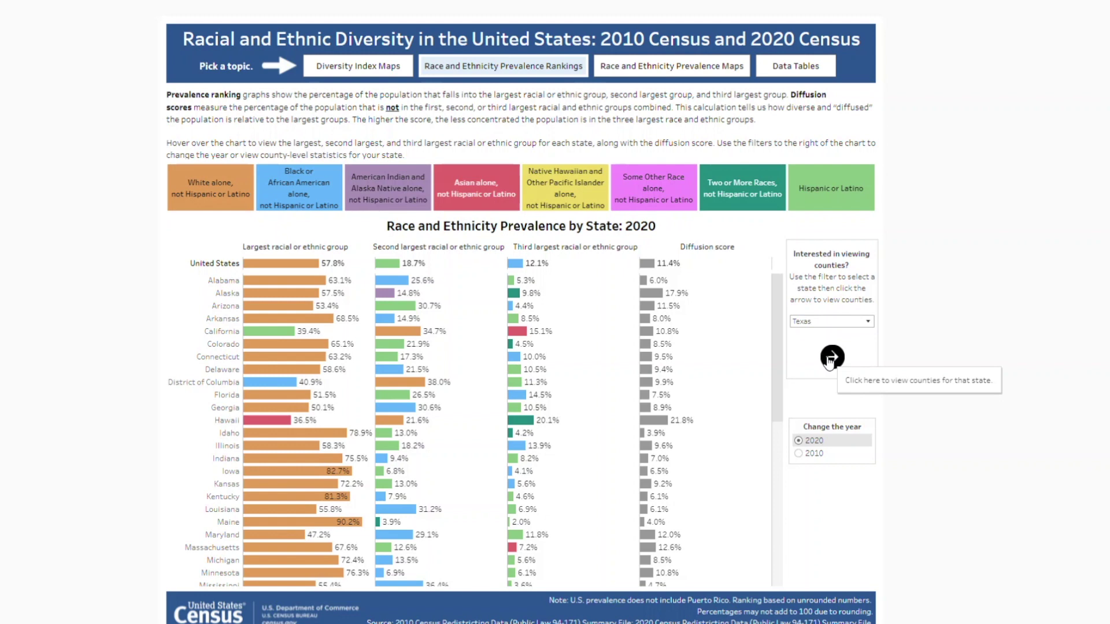
left_click(831, 358)
Step: Switch the Texas county prevalence rankings to 2010 and back to 2020
left_click_drag(781, 292, 781, 315)
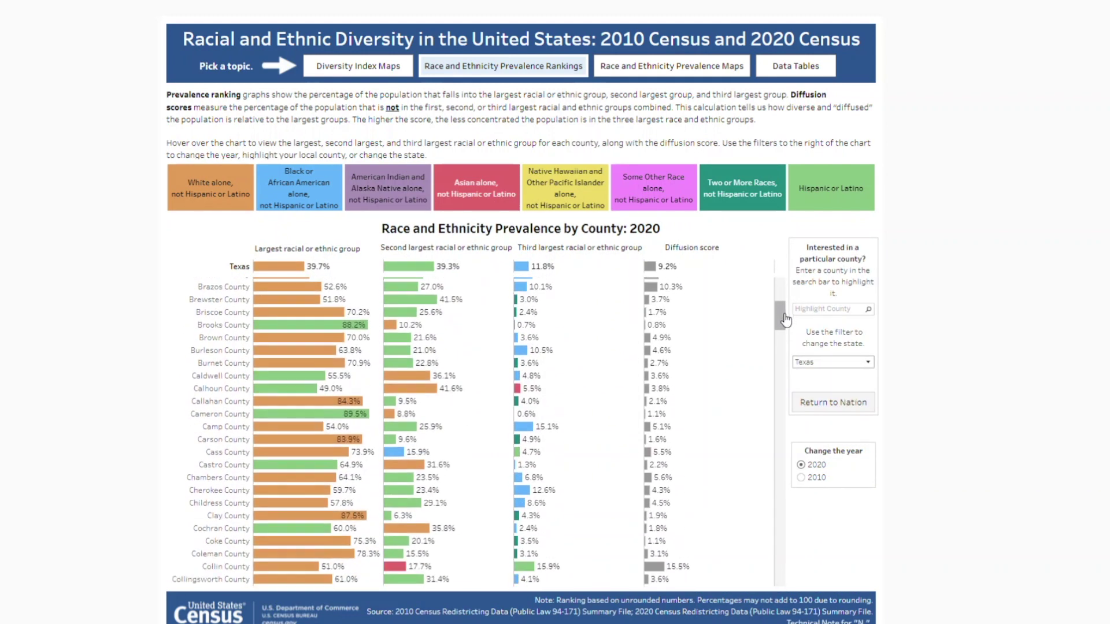
left_click(800, 477)
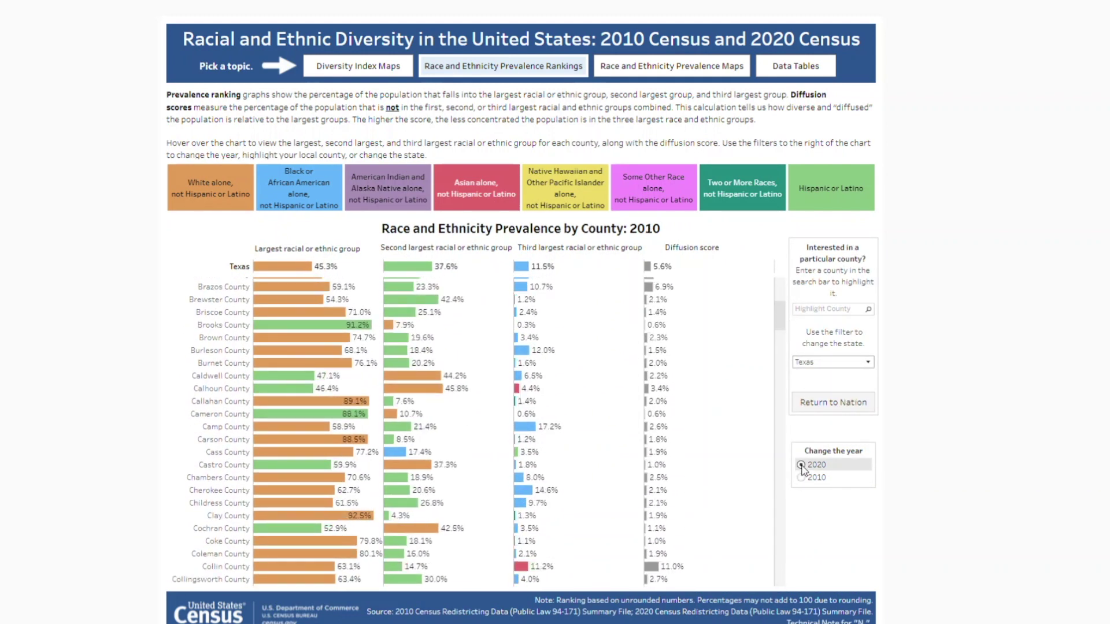
left_click(802, 466)
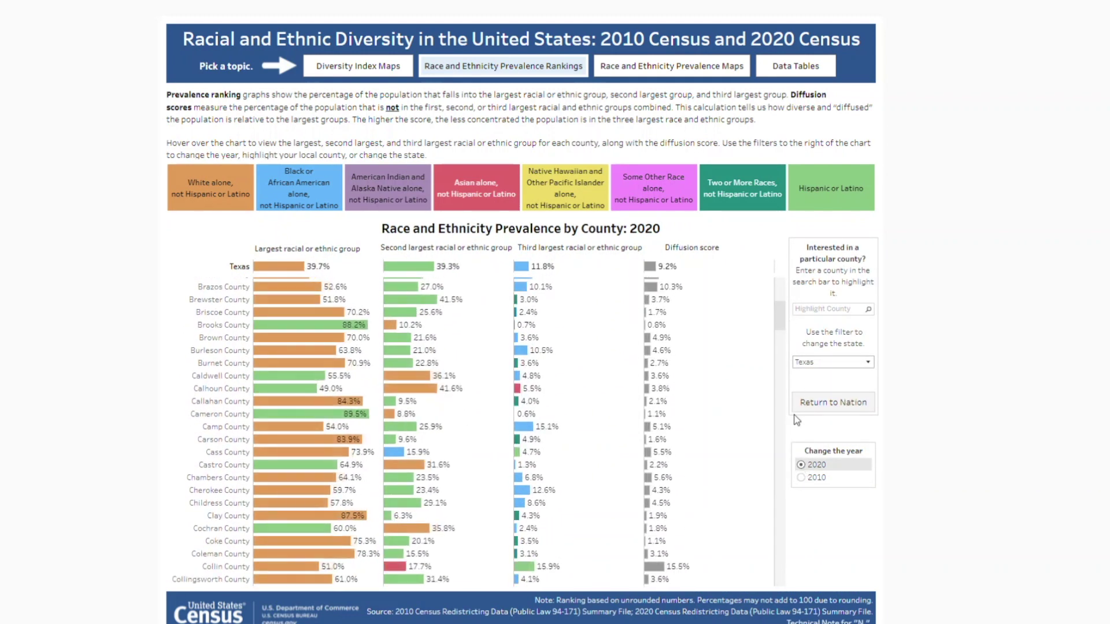
Step: Open the Largest Racial or Ethnic Group by County: 2020 map, zoom in twice, then reset
left_click(656, 68)
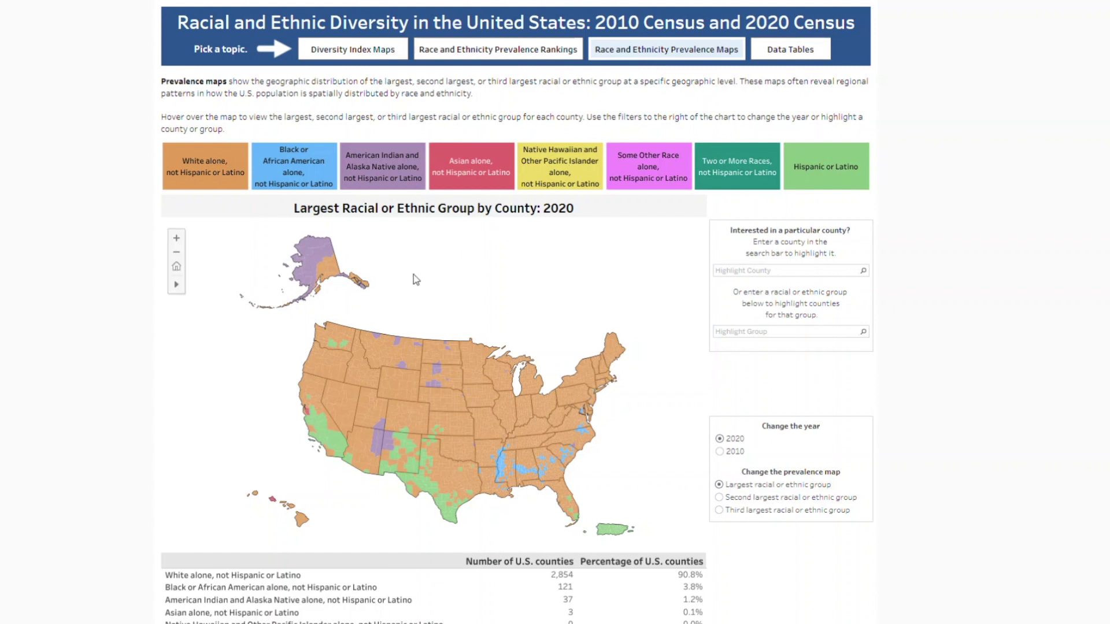
left_click(176, 239)
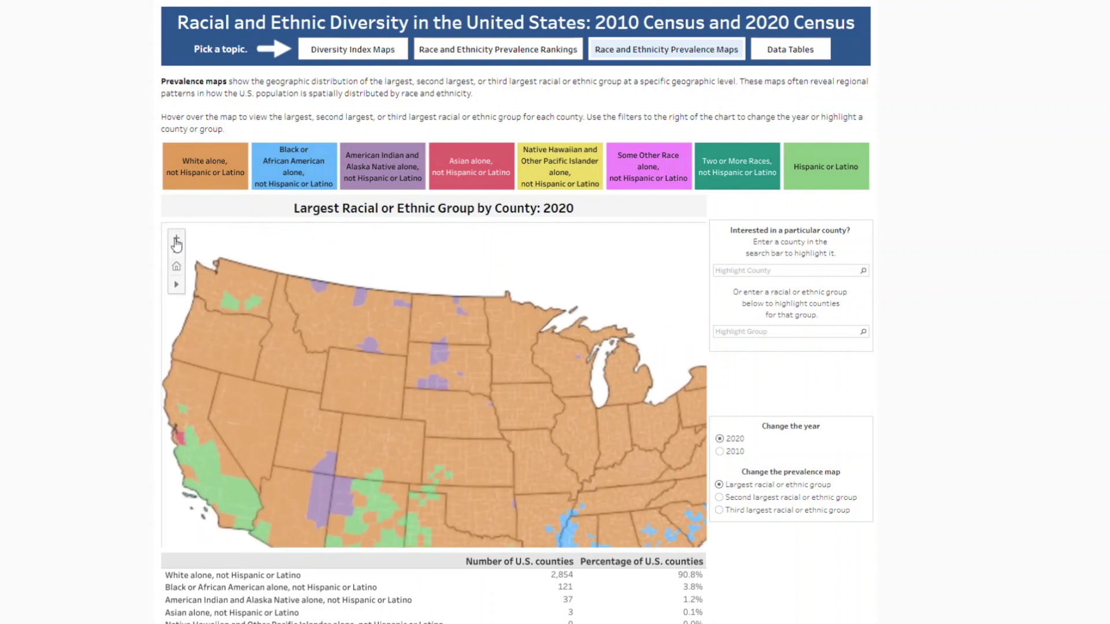
left_click(177, 238)
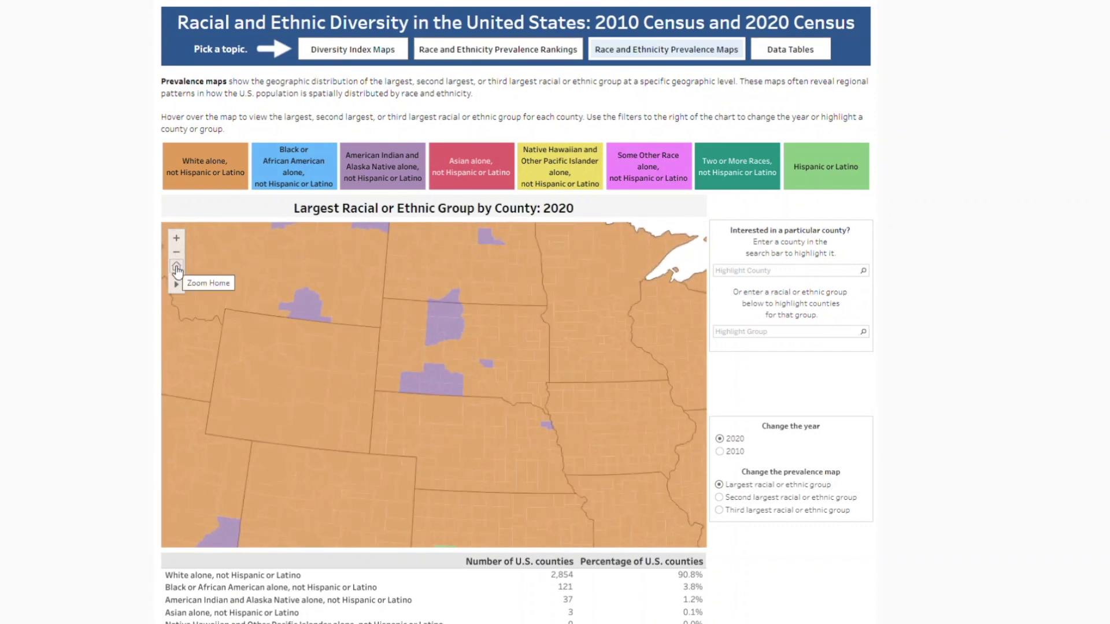
left_click(176, 268)
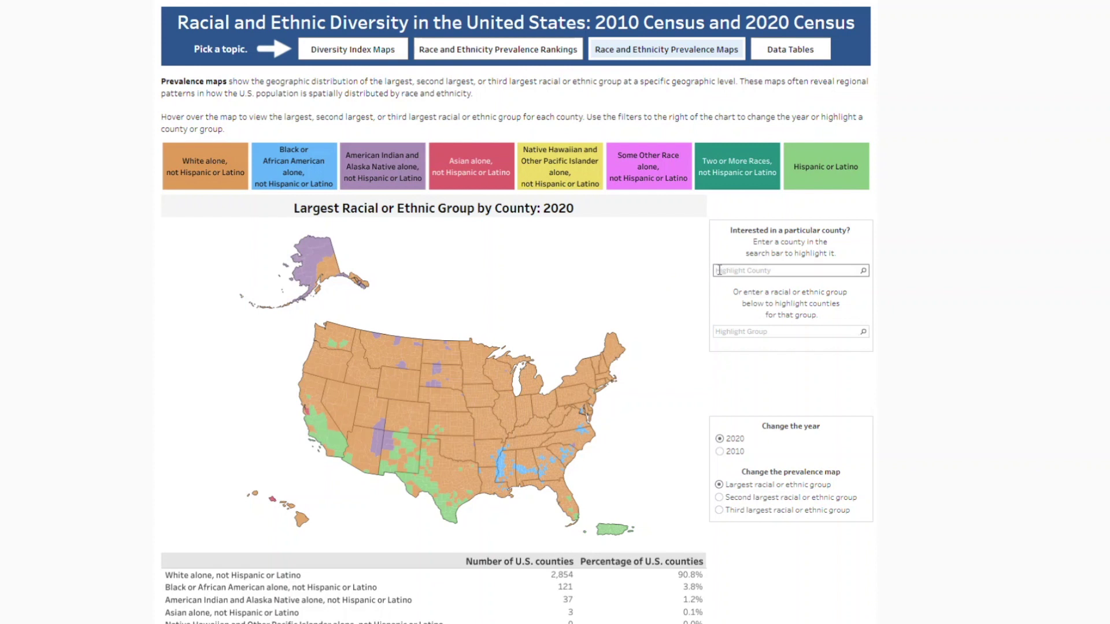
left_click(728, 331)
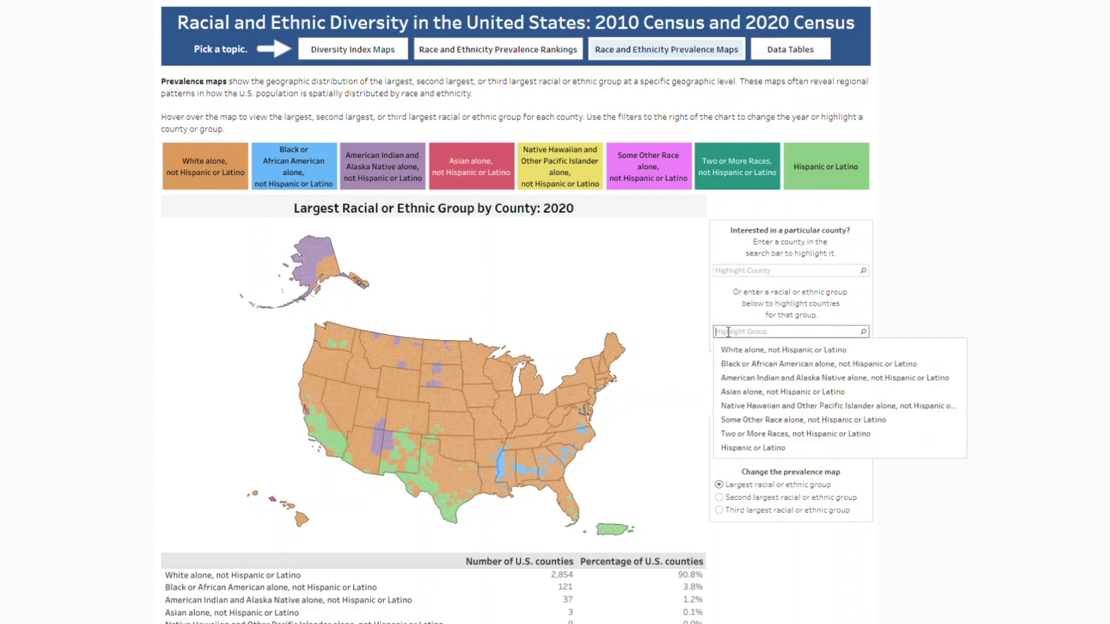
left_click(733, 364)
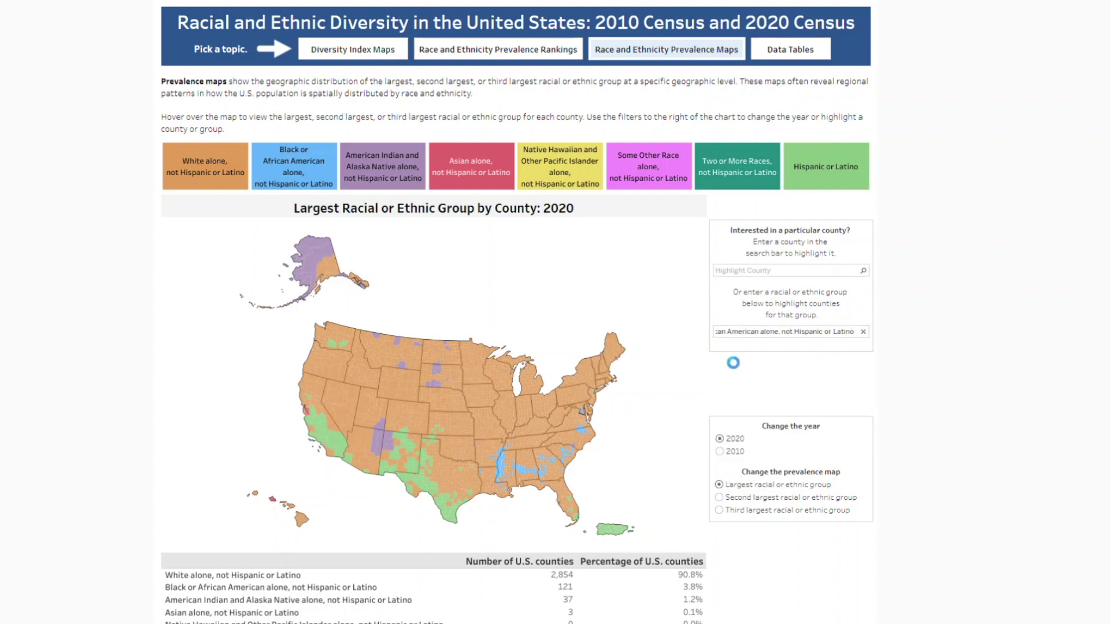
left_click(863, 332)
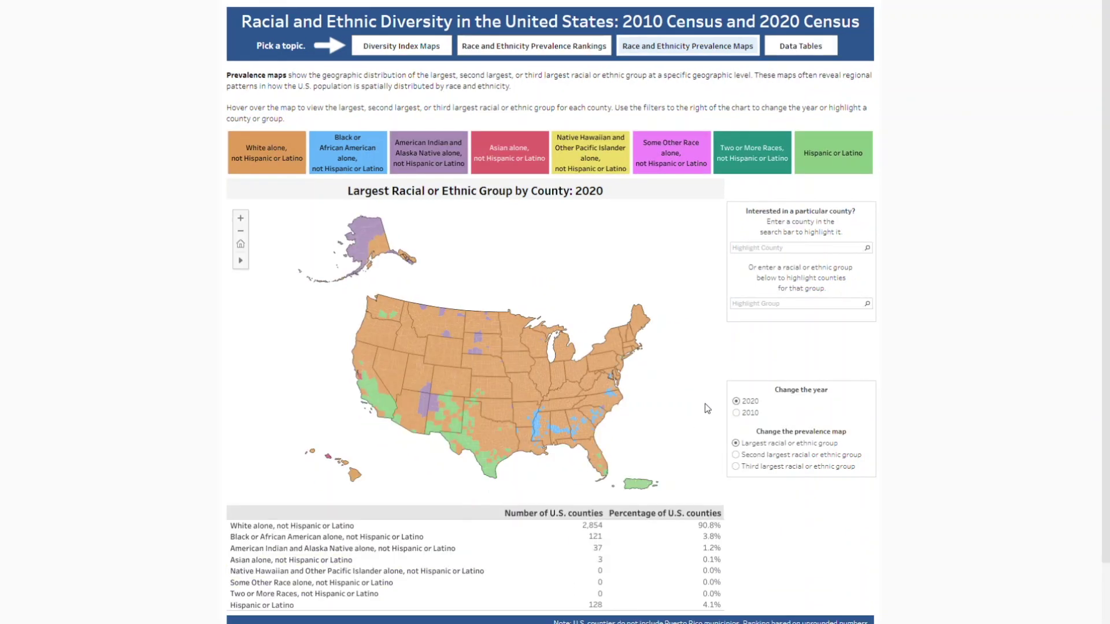
Step: Switch the prevalence map to Second largest, then Third largest racial or ethnic group
left_click(736, 455)
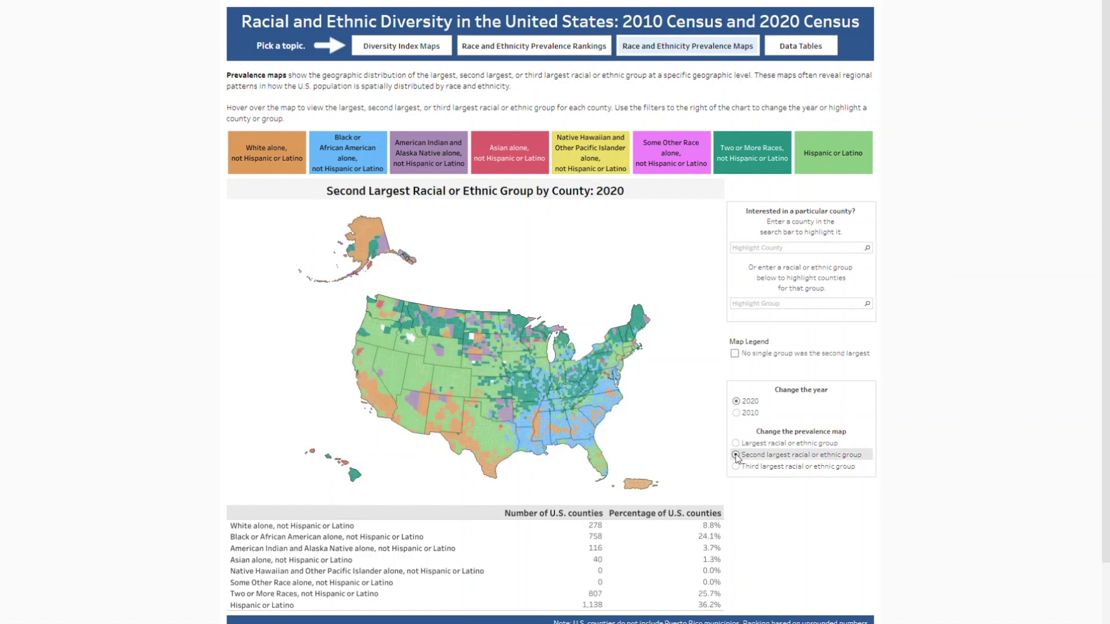
left_click(735, 466)
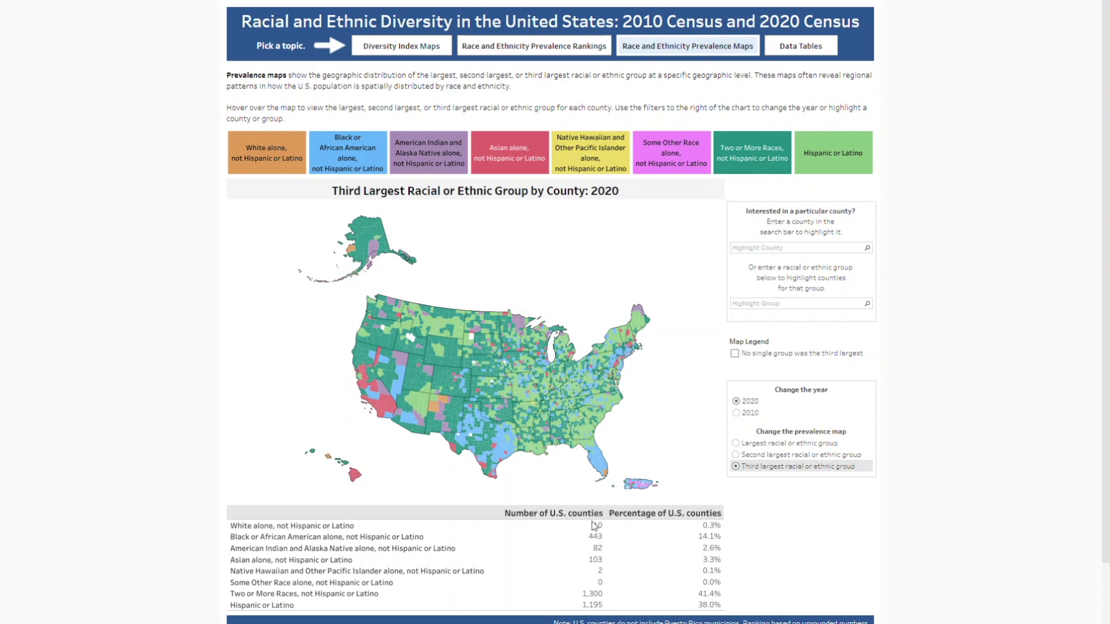
mouse_move(588, 529)
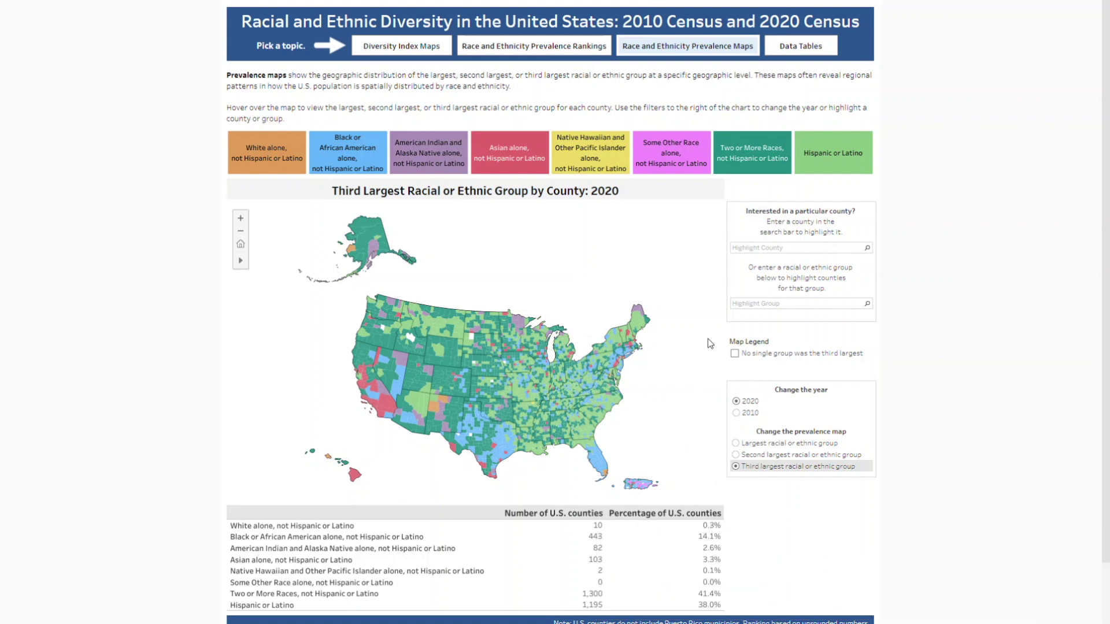
Step: Open the Data Tables page for the United States, Alabama and Autauga County, and scroll through it
left_click(796, 55)
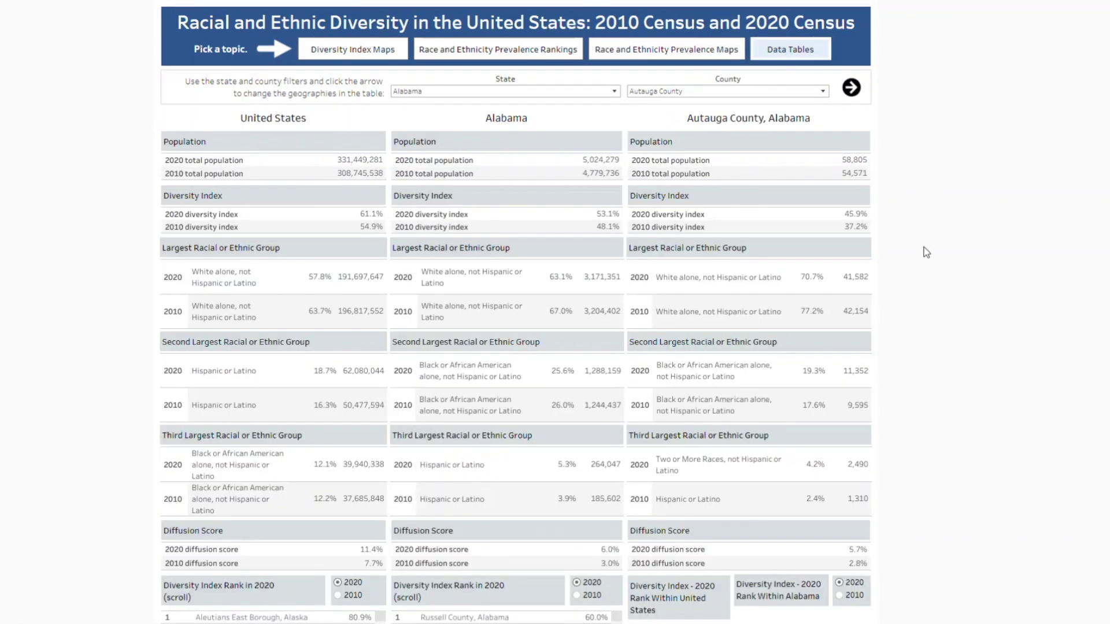
scroll(680, 453, "down", 2)
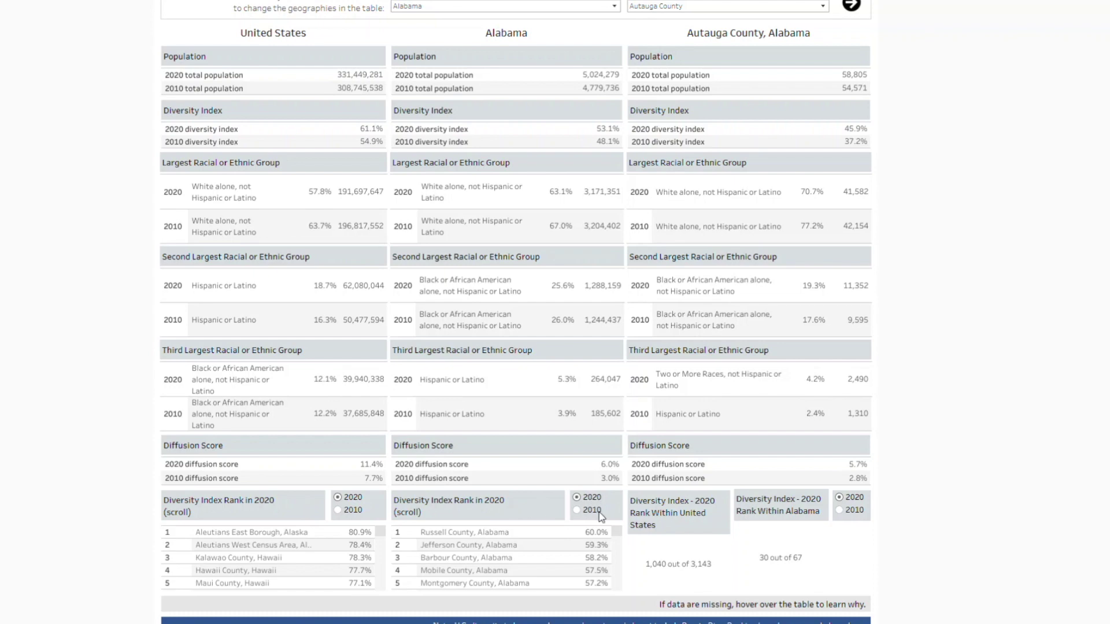
scroll(863, 512, "up", 3)
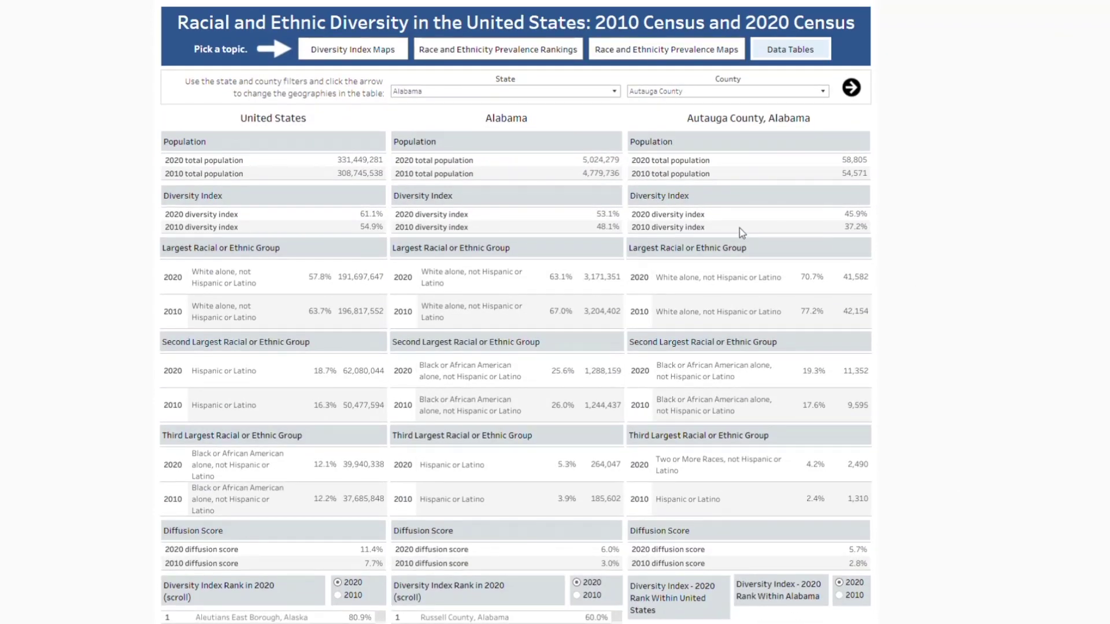
Step: Set the data tables' filters to Arizona and Apache County and apply them
left_click(552, 92)
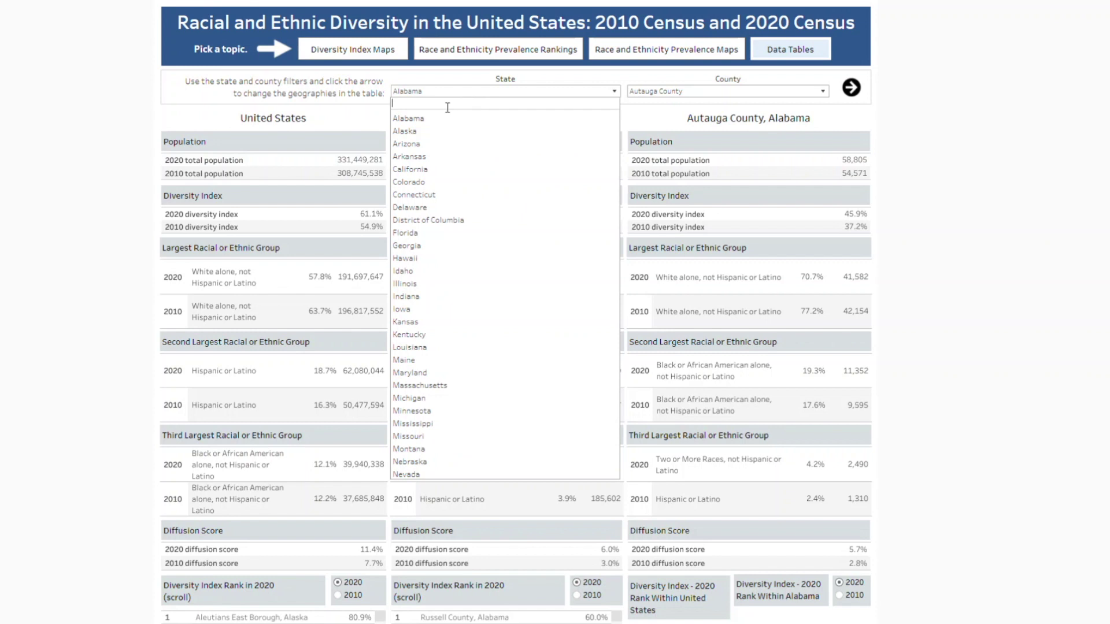
left_click(426, 144)
left_click(660, 93)
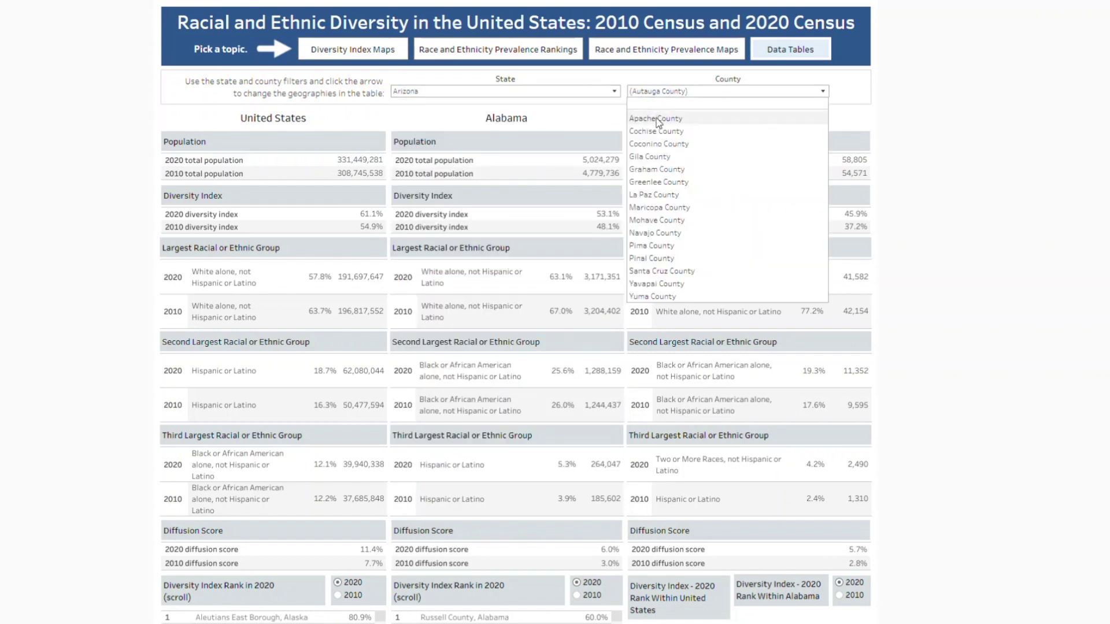
left_click(656, 115)
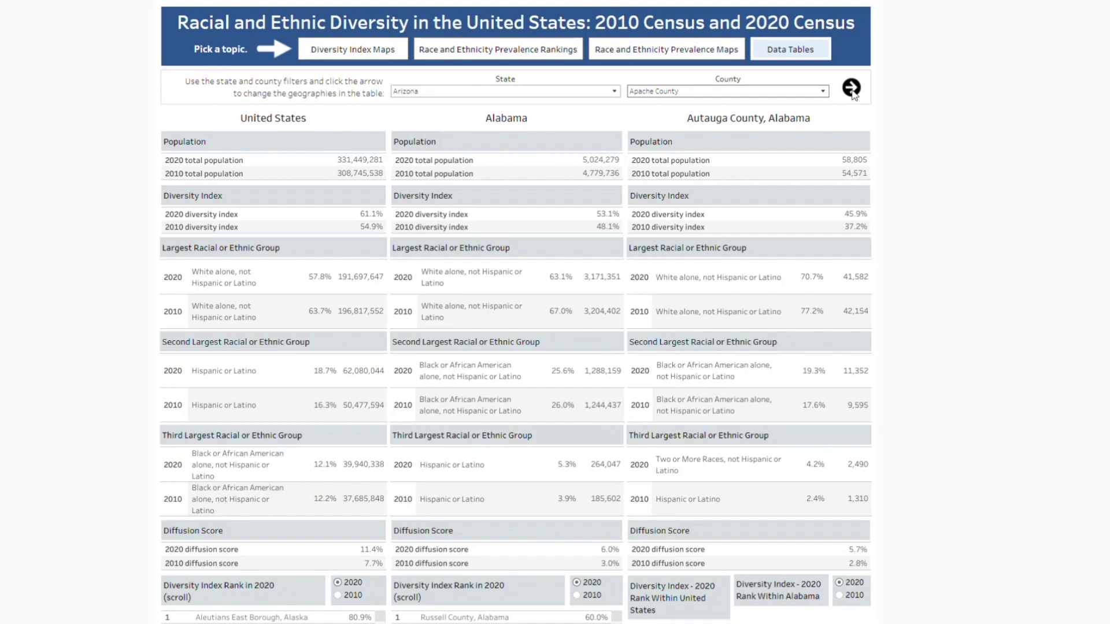
left_click(851, 87)
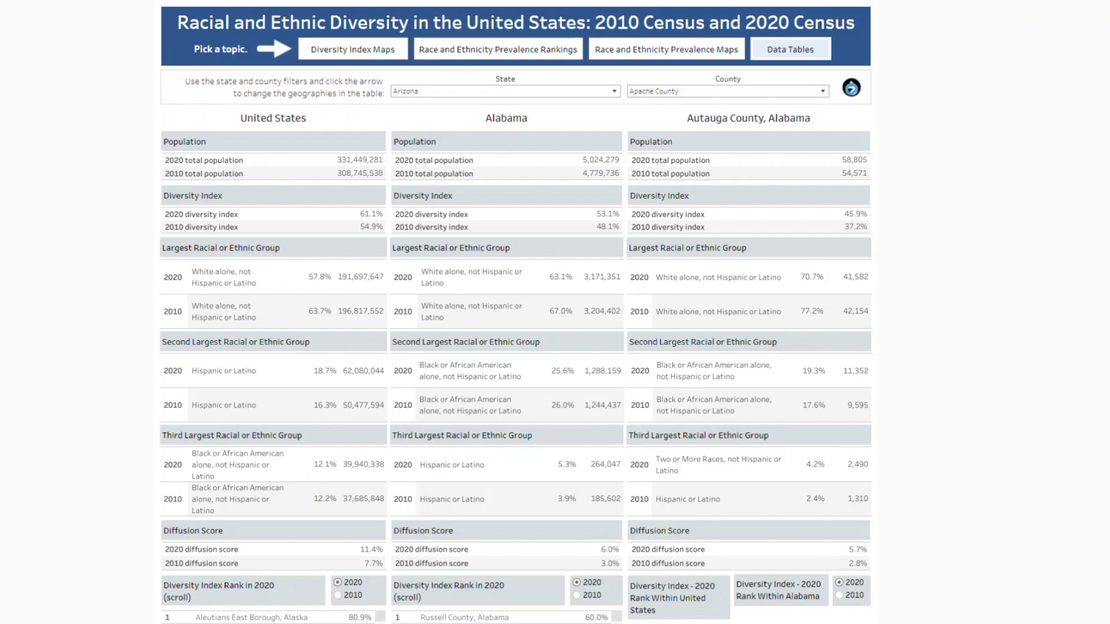